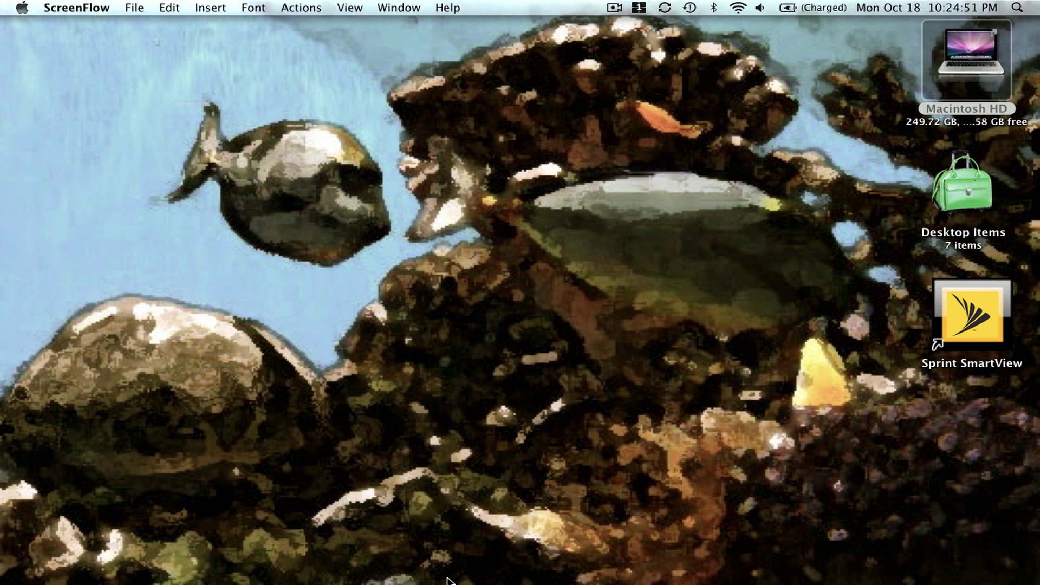
- Launch iMovie from the Dock
{"action": "mouse_move", "coordinate": [447, 583]}
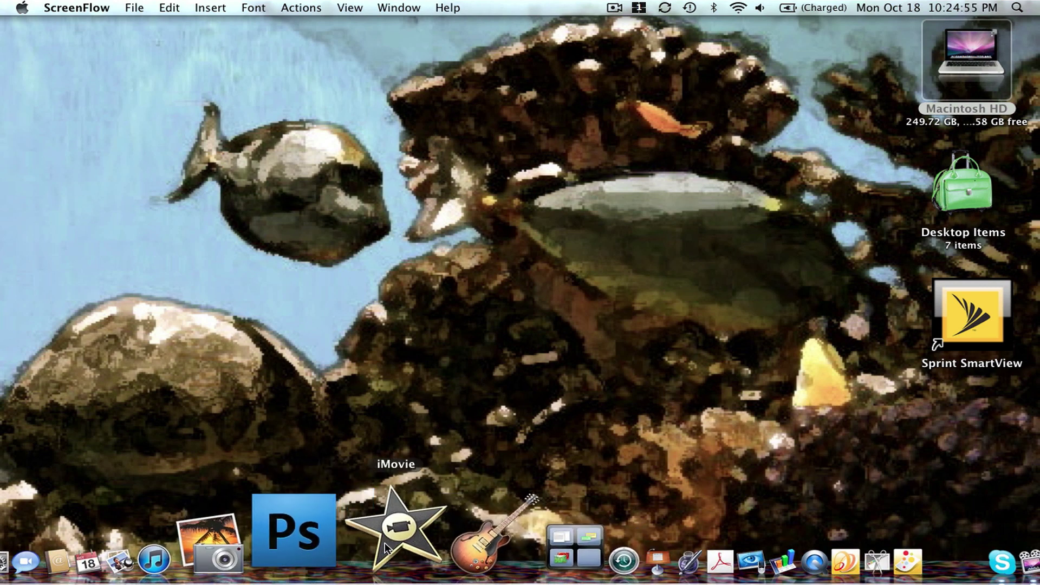
{"action": "left_click", "coordinate": [385, 544]}
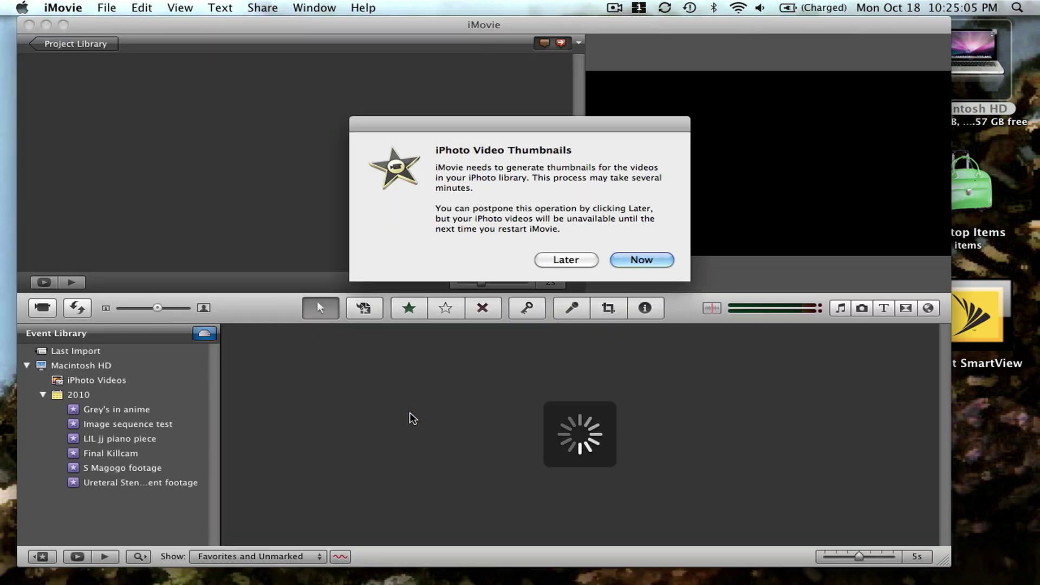
- Postpone iPhoto video thumbnail generation and create a new empty project
{"action": "left_click", "coordinate": [572, 260]}
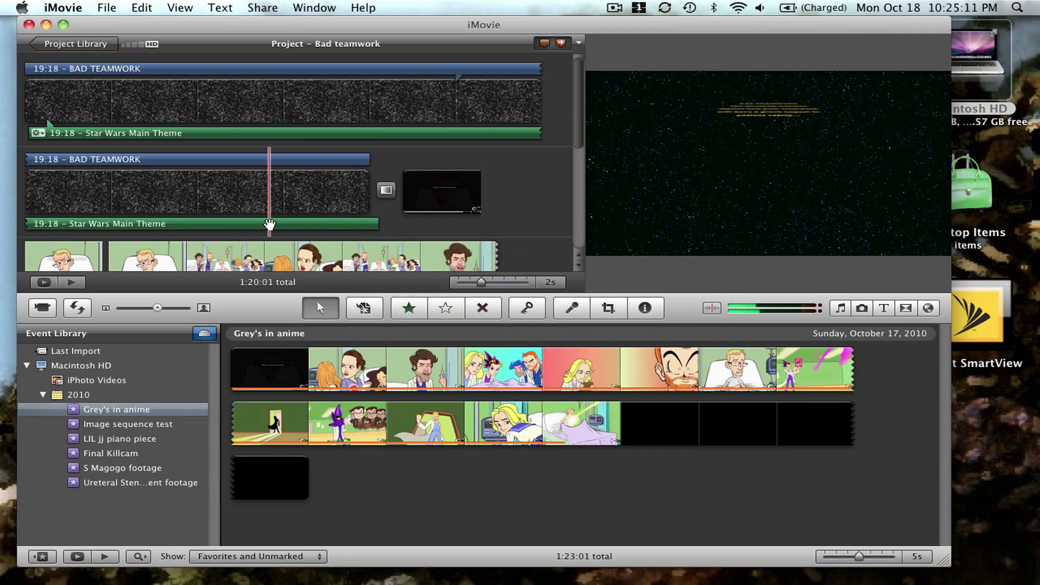
{"action": "left_click", "coordinate": [107, 9]}
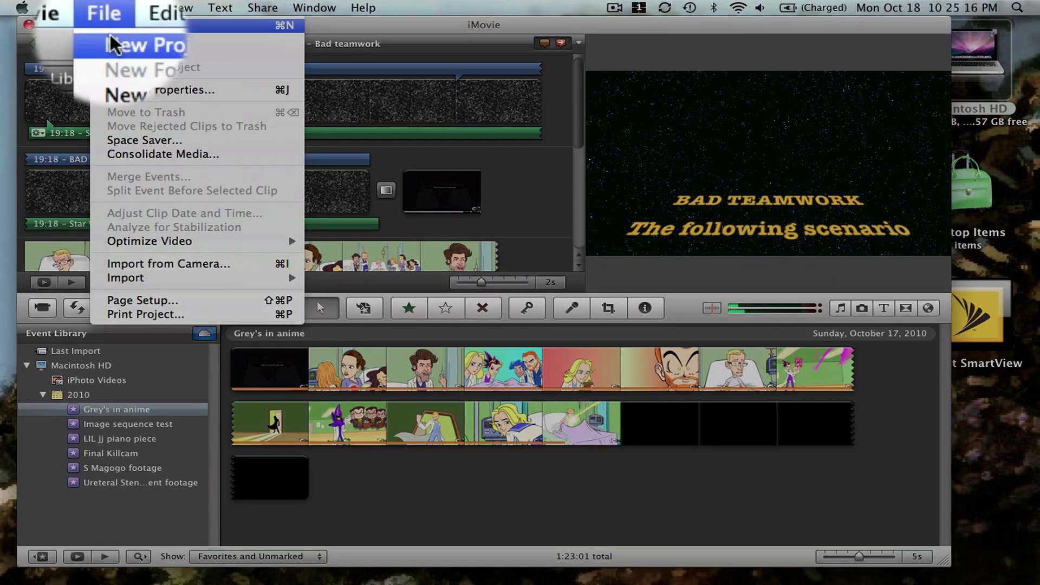
{"action": "left_click", "coordinate": [110, 25]}
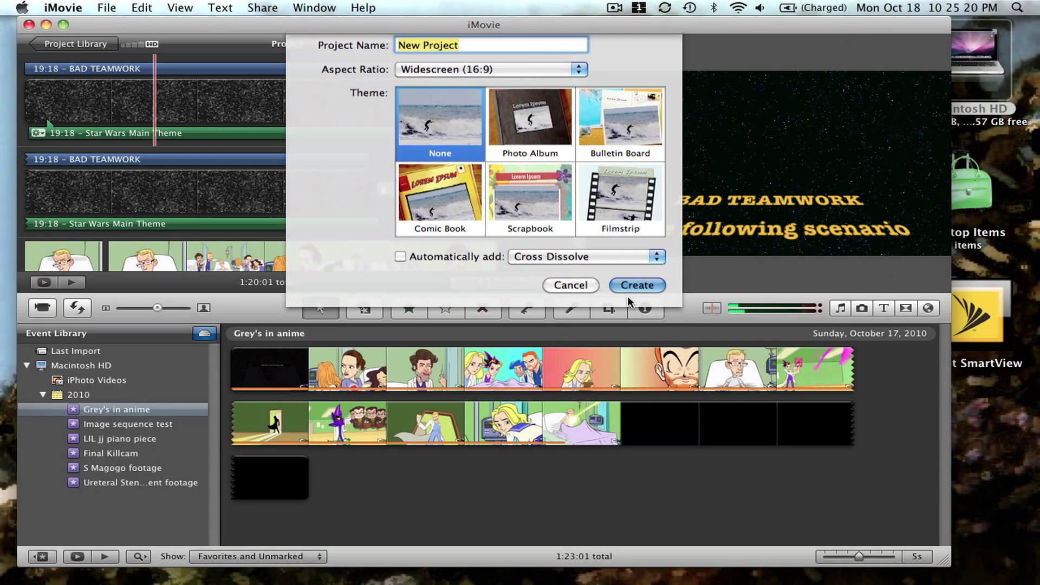
{"action": "left_click", "coordinate": [627, 297]}
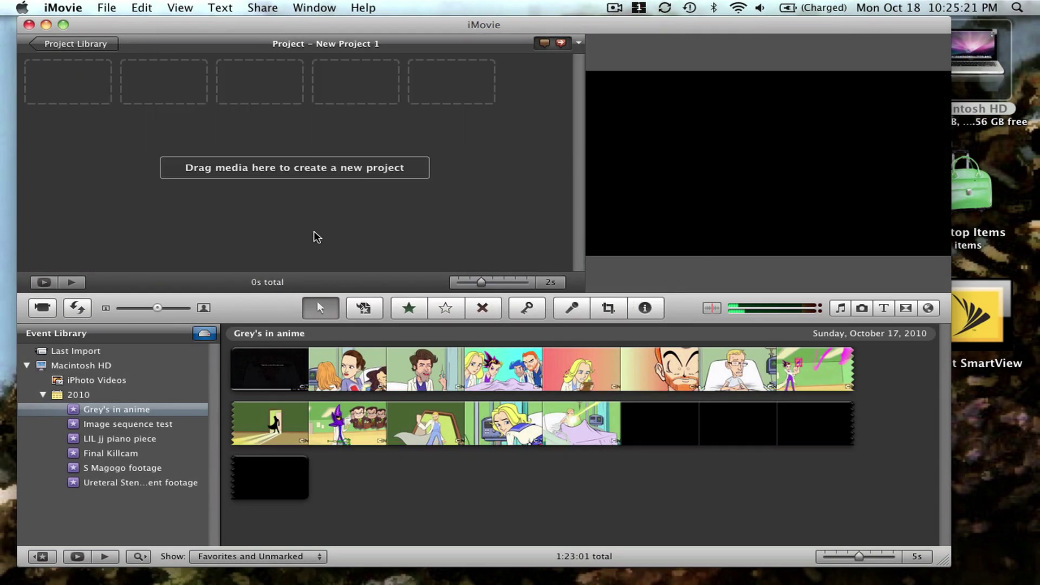
- Add a new event named 'Time Lapse' to the Event Library
{"action": "left_click", "coordinate": [107, 8]}
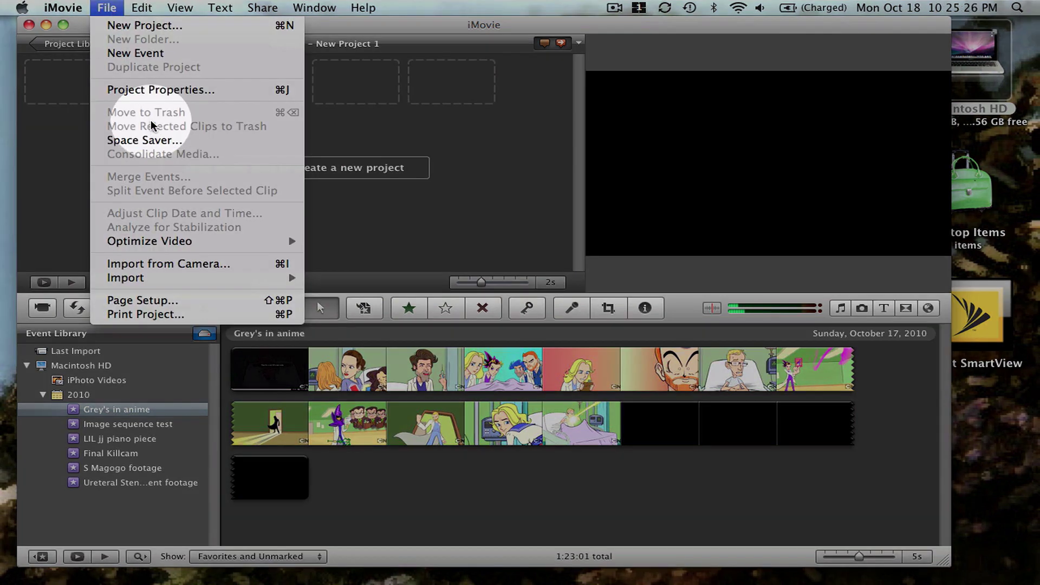
{"action": "left_click", "coordinate": [142, 53]}
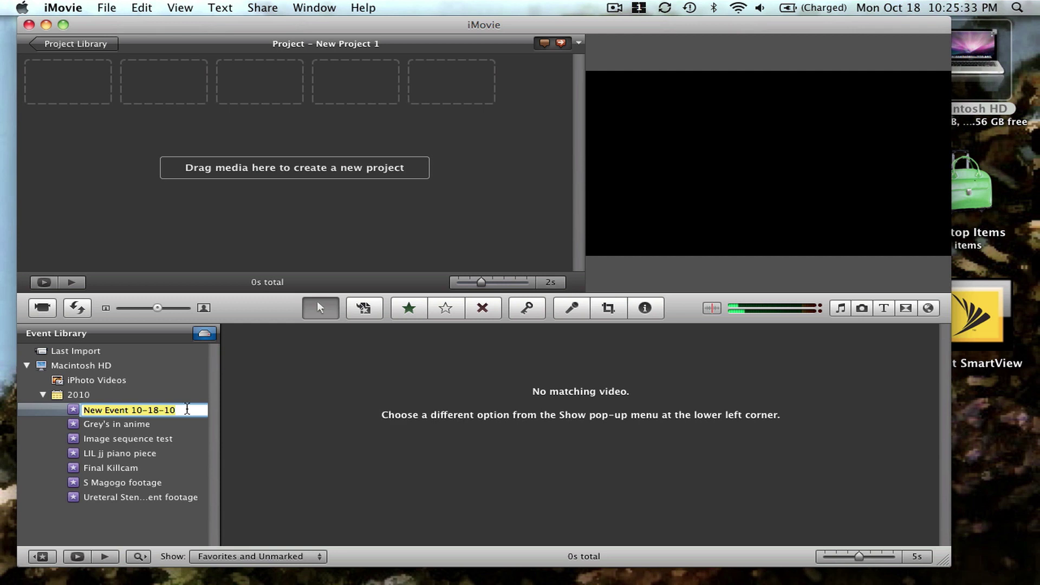
{"action": "type", "text": "Ti"}
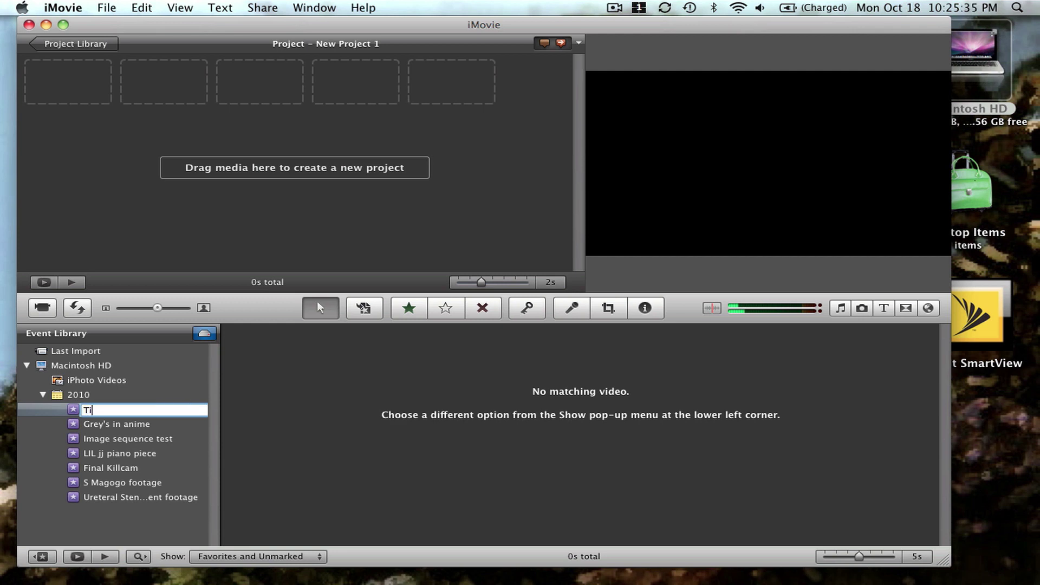
{"action": "type", "text": "me Lapse"}
{"action": "key", "text": "Return"}
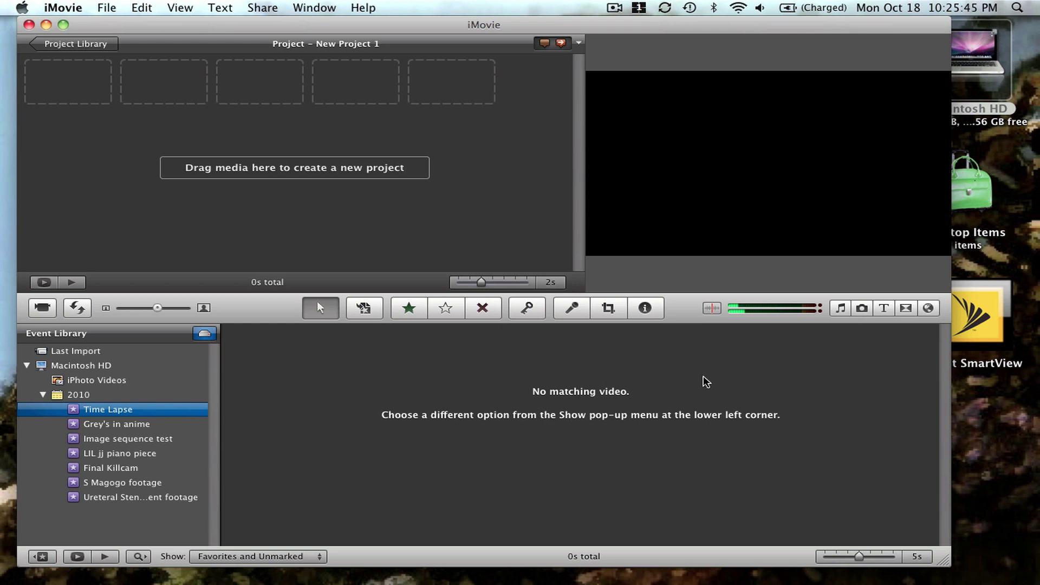
- Drag the dark moon stills event from the Photos browser into New Project 1, adding 268 stills
{"action": "left_click", "coordinate": [862, 308]}
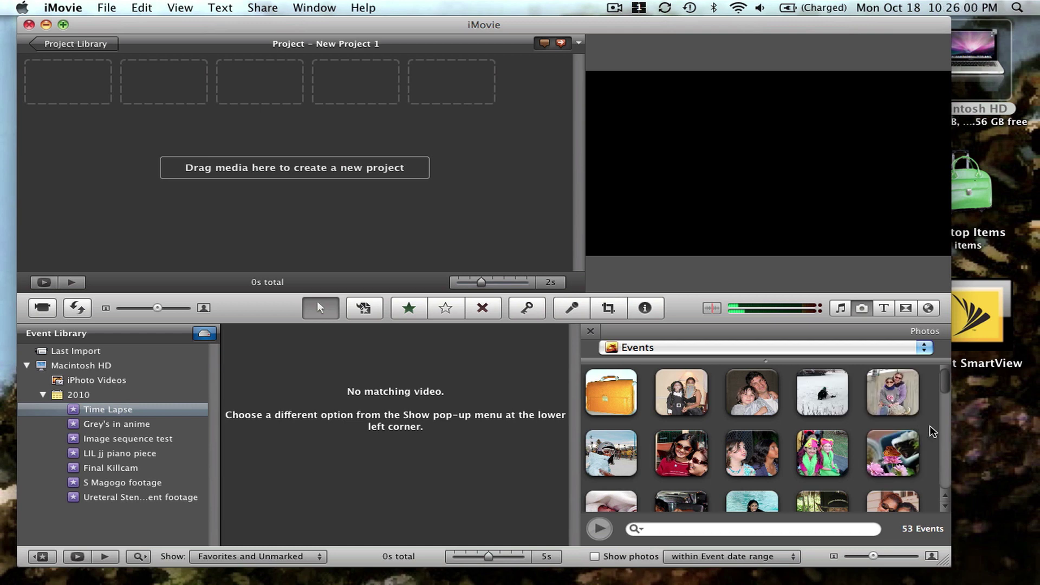
{"action": "scroll", "coordinate": [930, 424], "scroll_direction": "down", "scroll_amount": 5}
{"action": "scroll", "coordinate": [929, 424], "scroll_direction": "down", "scroll_amount": 5}
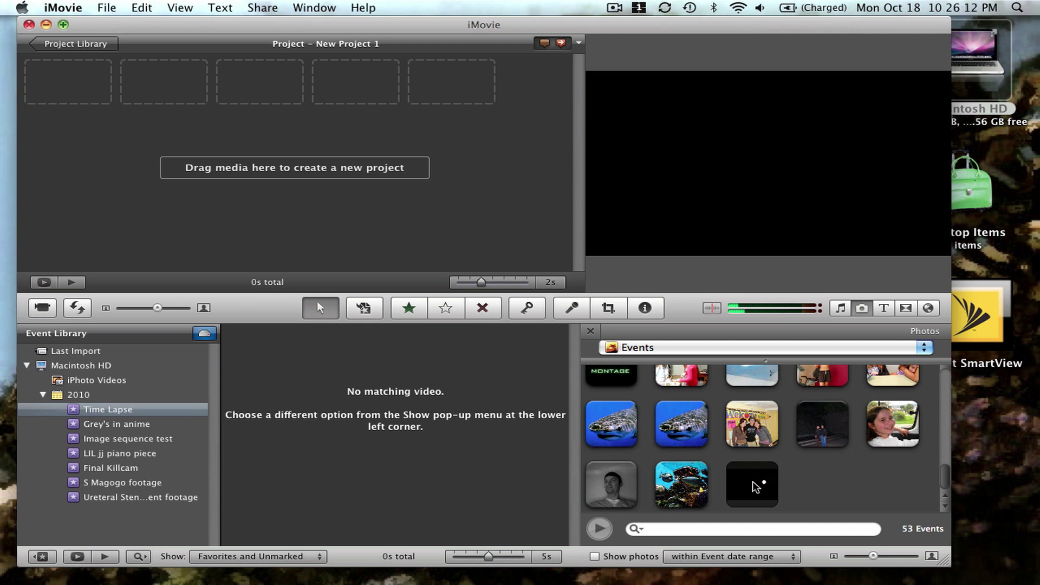
{"action": "left_click", "coordinate": [753, 481]}
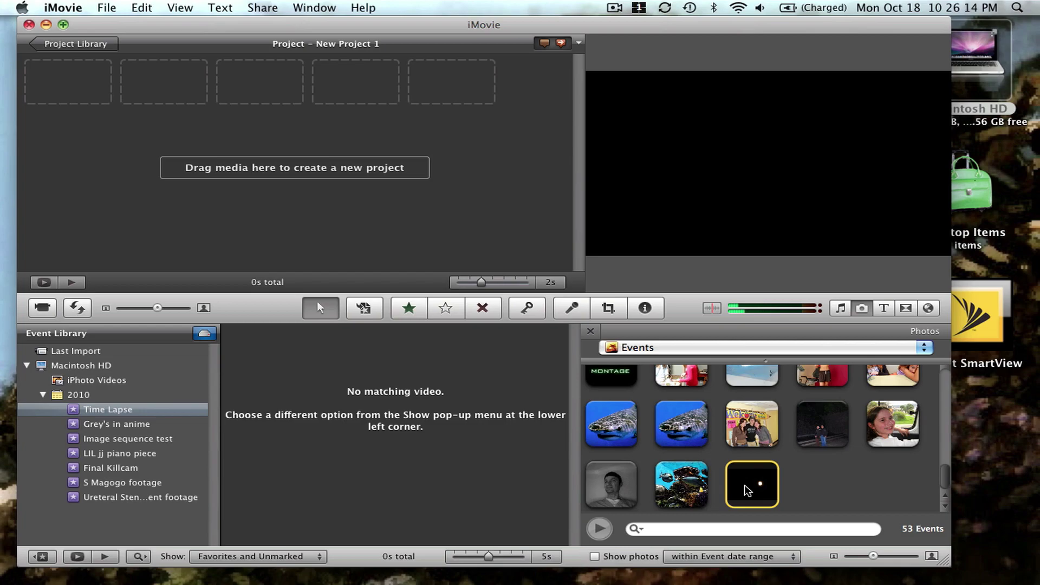
{"action": "left_click_drag", "start_coordinate": [753, 494], "coordinate": [76, 80]}
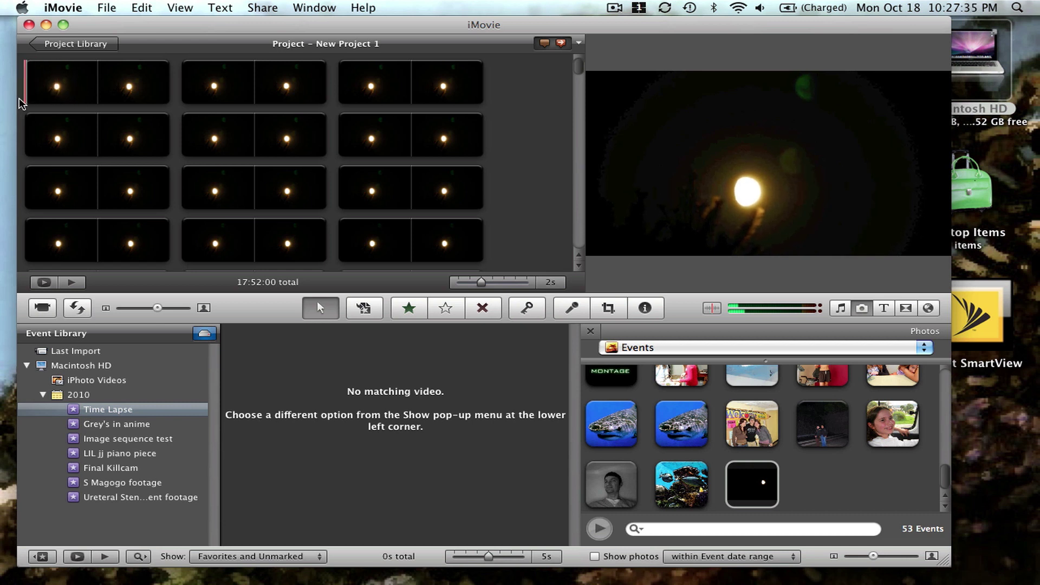
- Play the project, then select all of its clips
{"action": "key", "text": "space"}
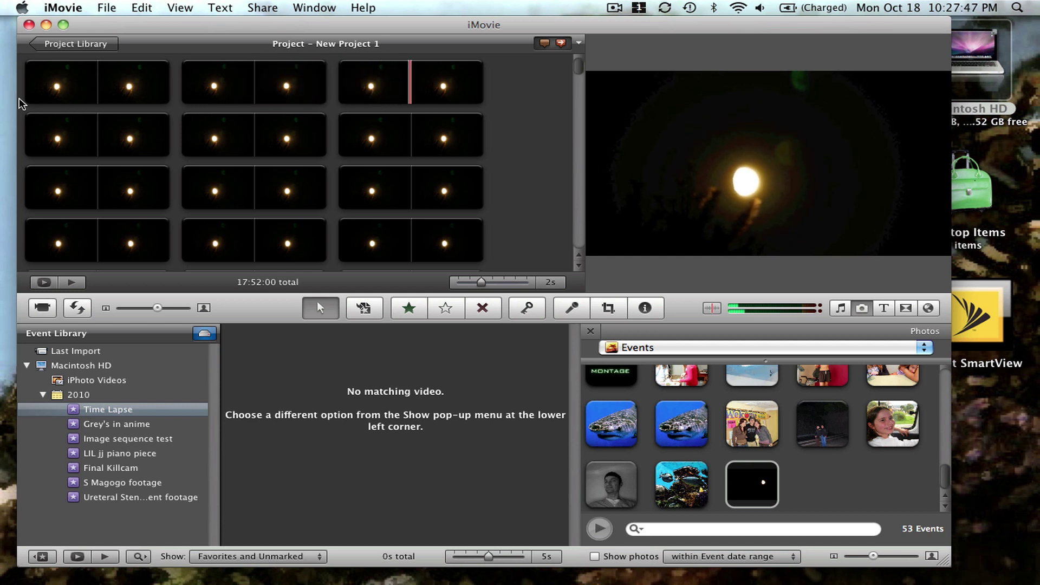
{"action": "mouse_move", "coordinate": [39, 98]}
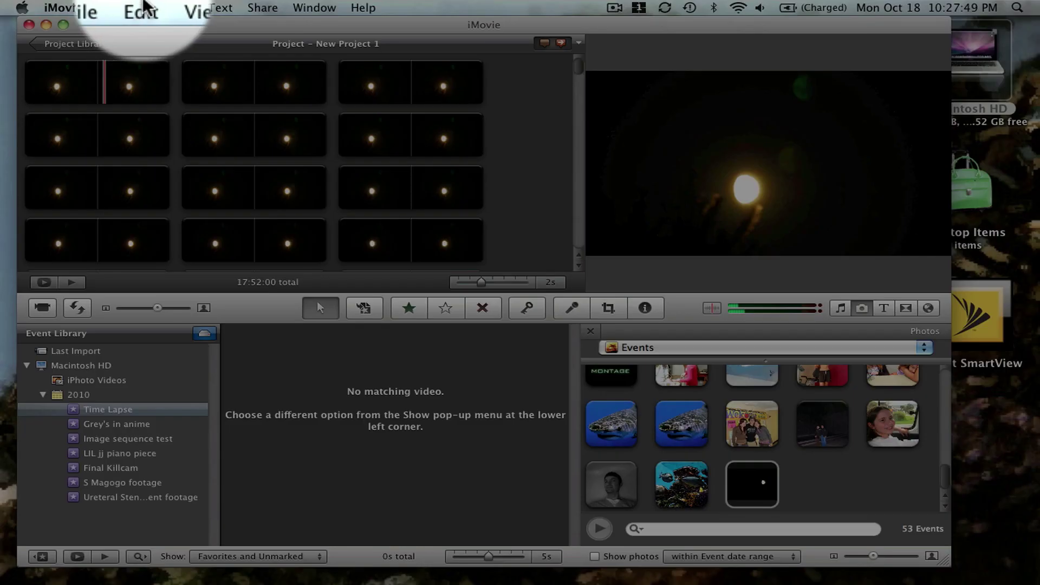
{"action": "left_click", "coordinate": [146, 12]}
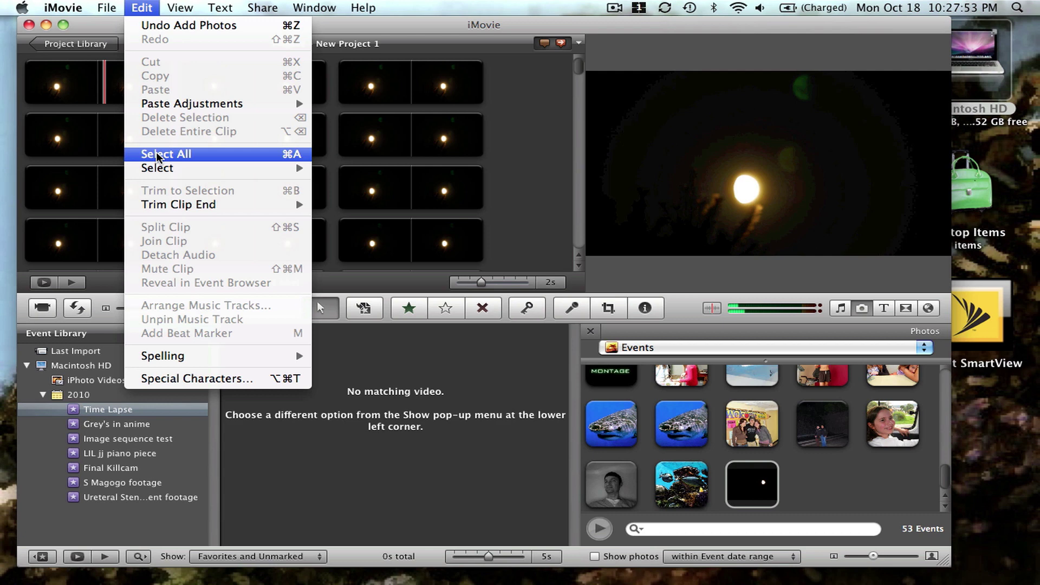
{"action": "left_click", "coordinate": [157, 153]}
- Enter 0.01 as the stills' duration in Clip Adjustments
{"action": "mouse_move", "coordinate": [68, 98]}
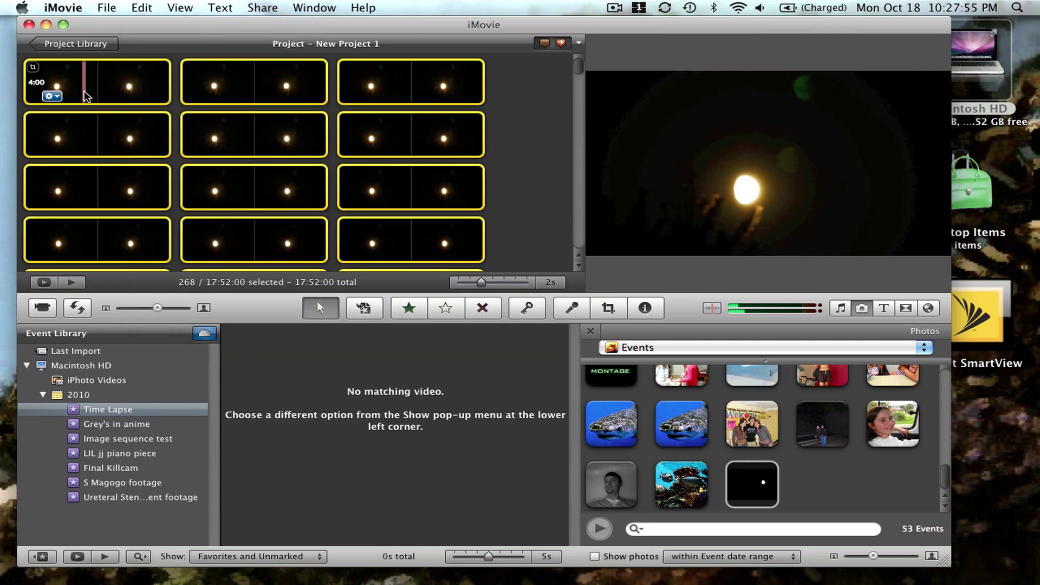
{"action": "left_click", "coordinate": [54, 96]}
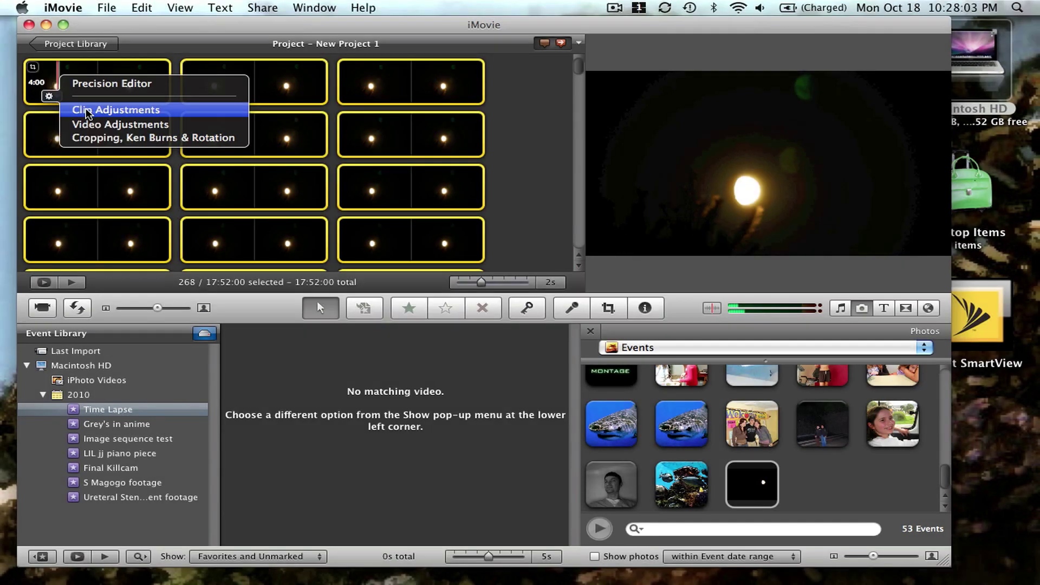
{"action": "left_click", "coordinate": [86, 110]}
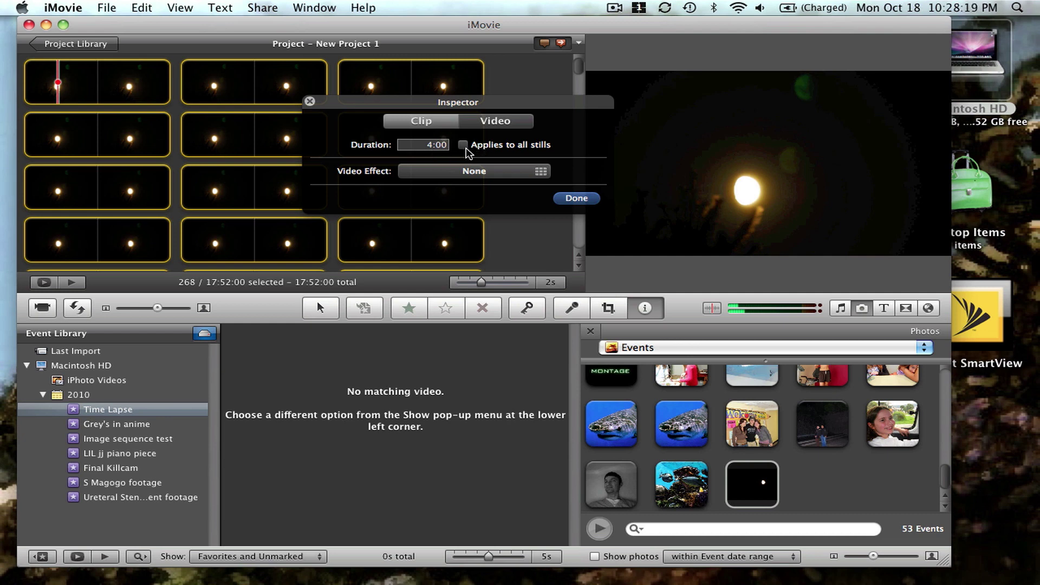
{"action": "double_click", "coordinate": [430, 146]}
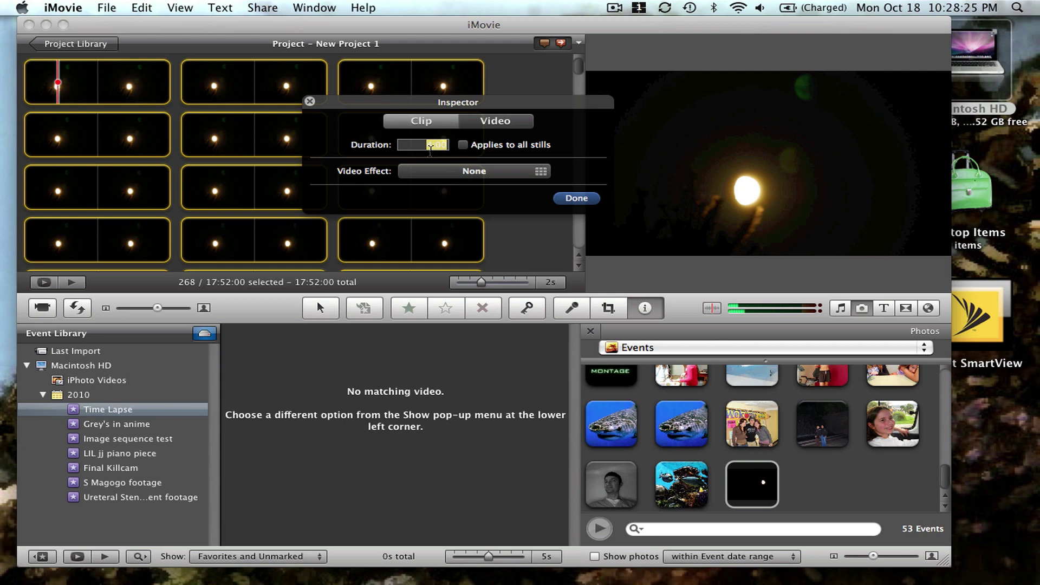
{"action": "type", "text": "0.01"}
- Apply the 0.01 duration to all stills, preview the result, and open the first clip's action menu
{"action": "left_click", "coordinate": [575, 200]}
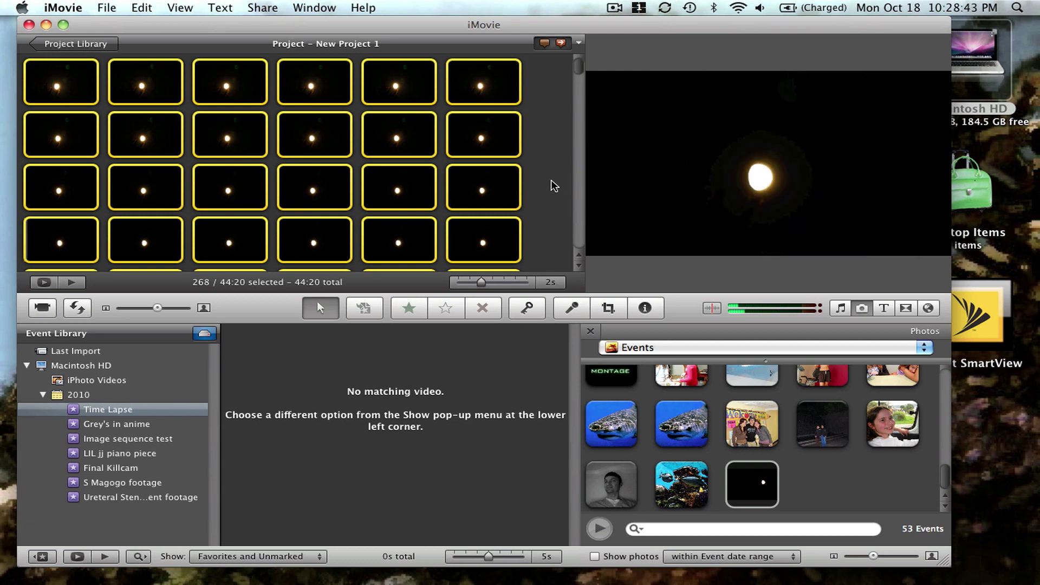
{"action": "mouse_move", "coordinate": [35, 96]}
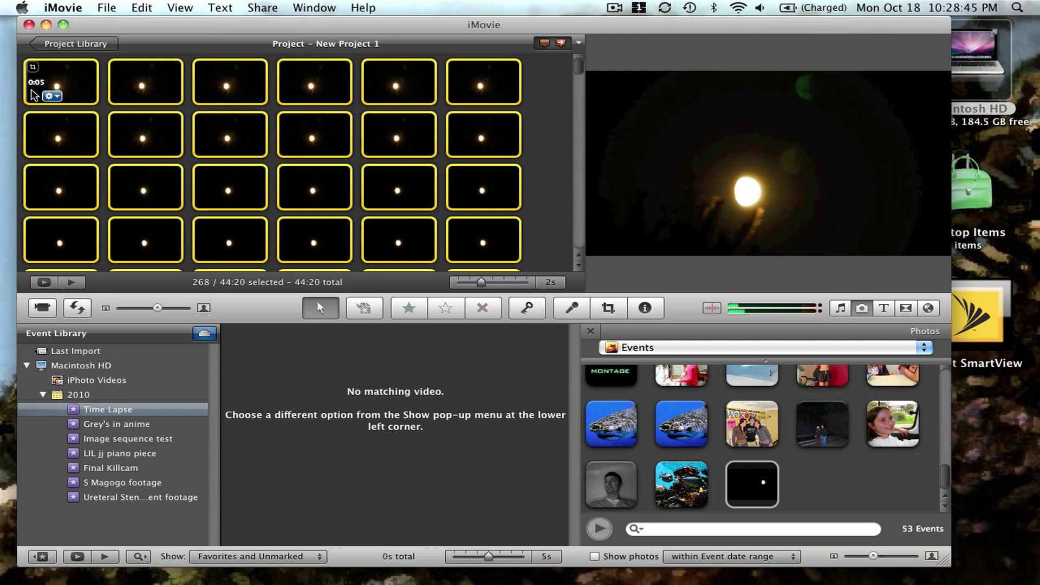
{"action": "key", "text": "space"}
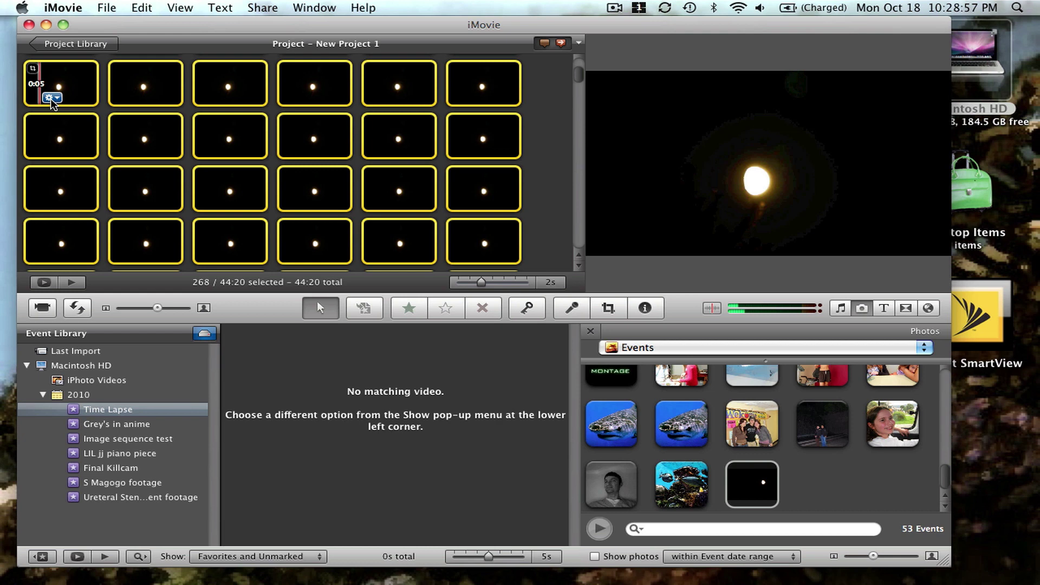
{"action": "left_click", "coordinate": [51, 98]}
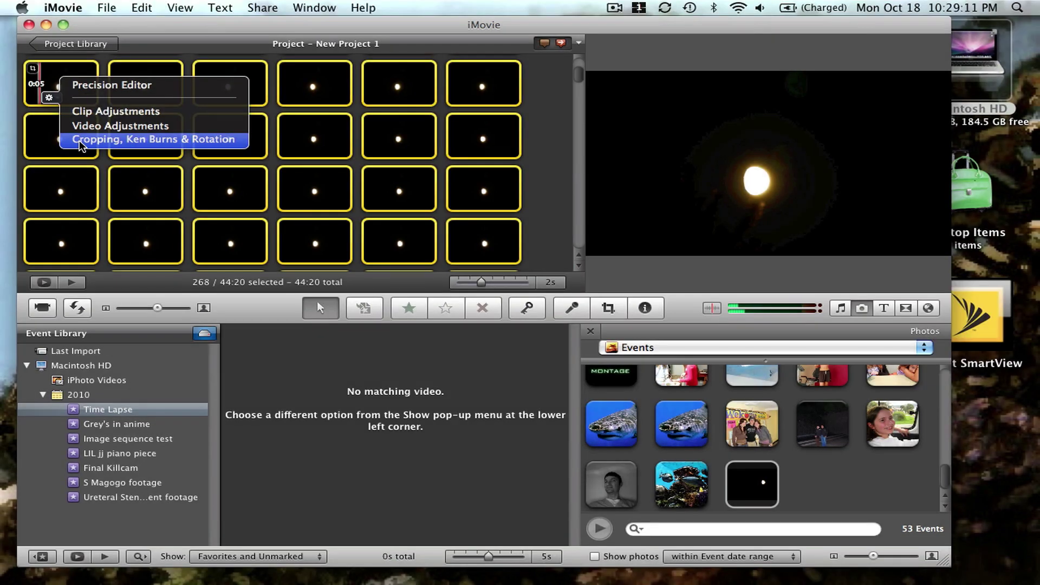
- Set the stills' Cropping, Ken Burns & Rotation to Fit, then preview the project
{"action": "left_click", "coordinate": [80, 139]}
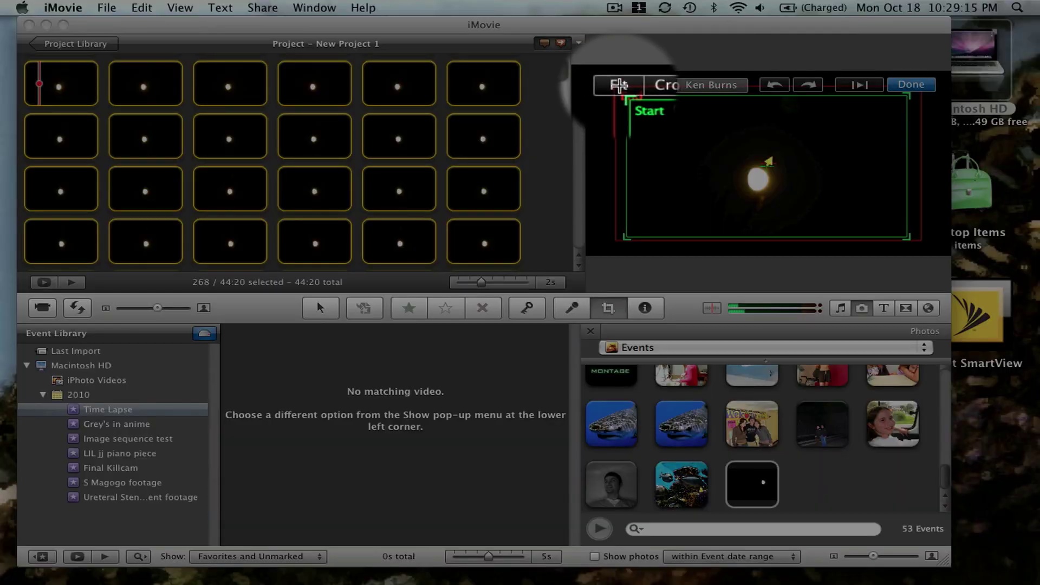
{"action": "left_click", "coordinate": [619, 85]}
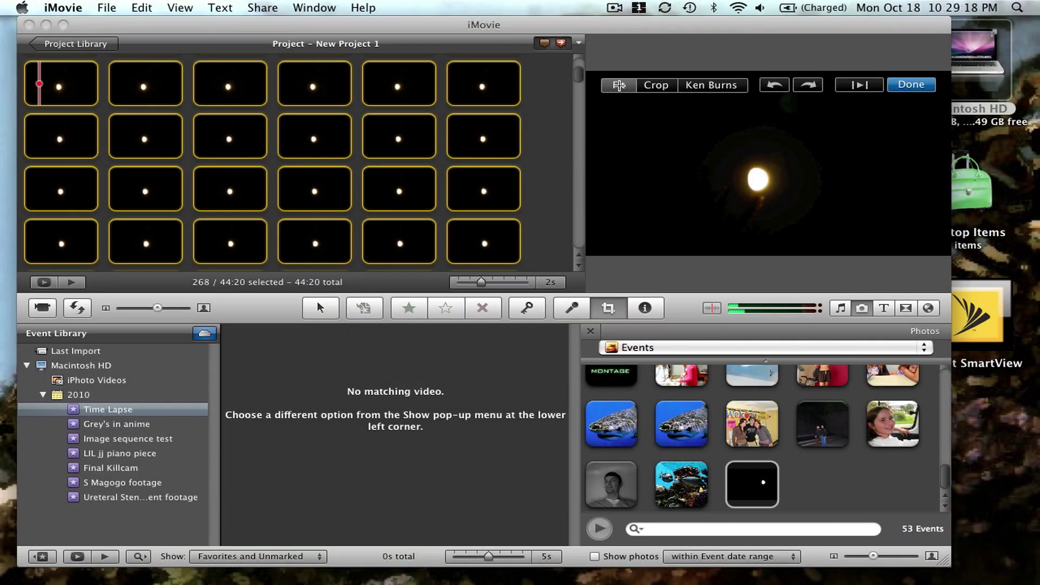
{"action": "left_click", "coordinate": [911, 86]}
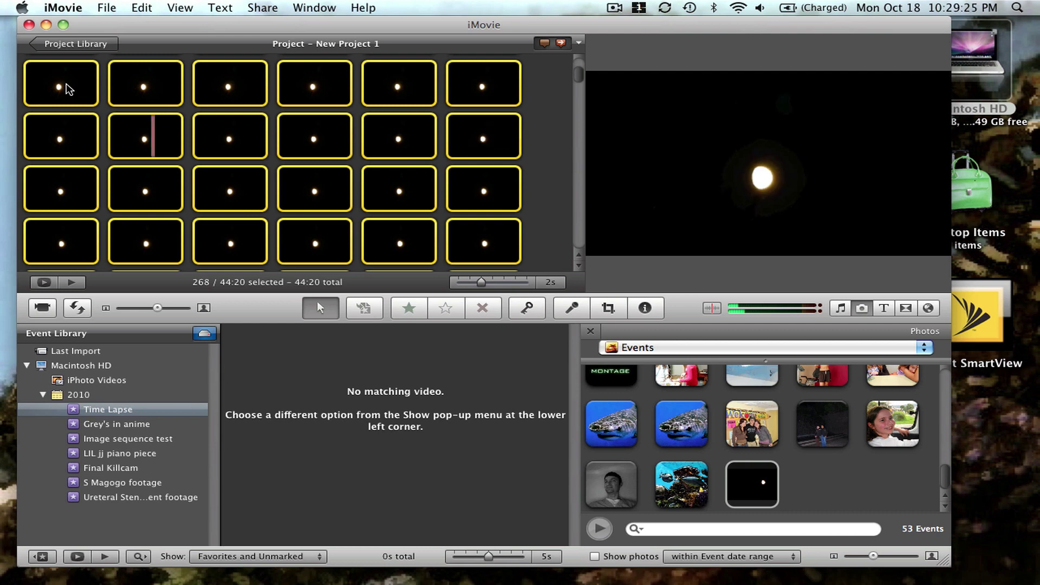
{"action": "mouse_move", "coordinate": [34, 83]}
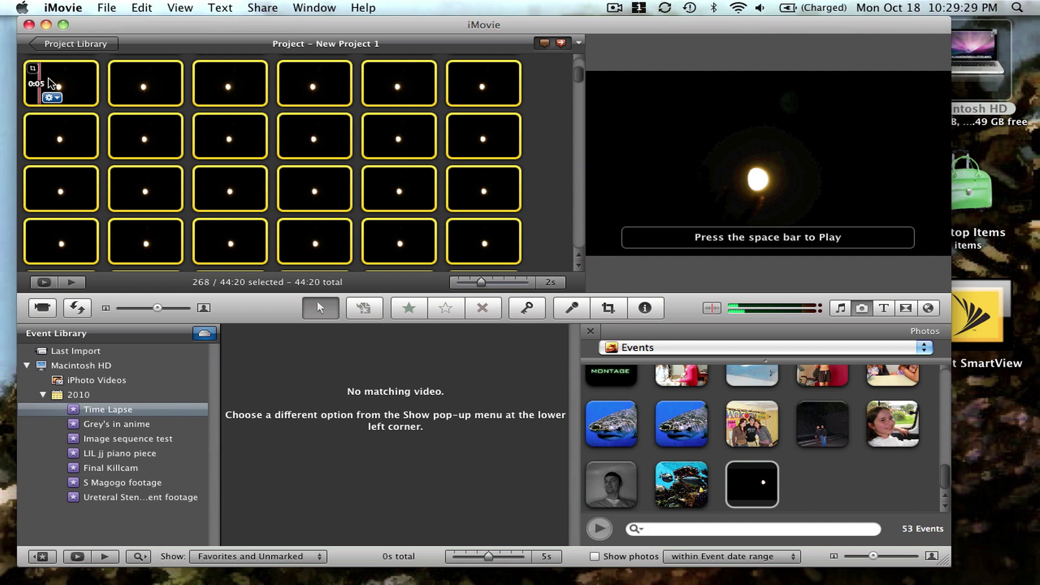
{"action": "key", "text": "space"}
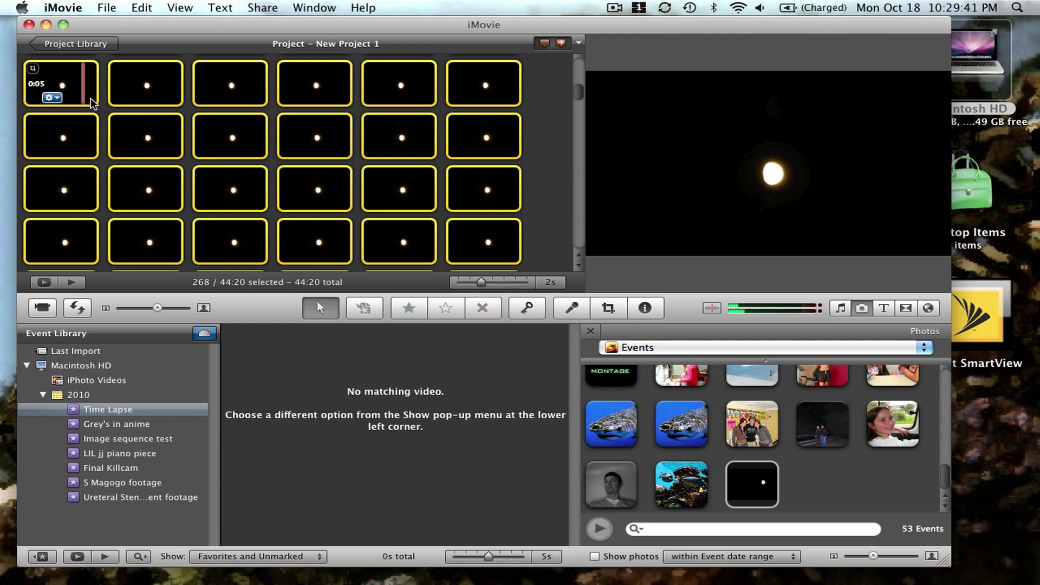
{"action": "left_click", "coordinate": [52, 98]}
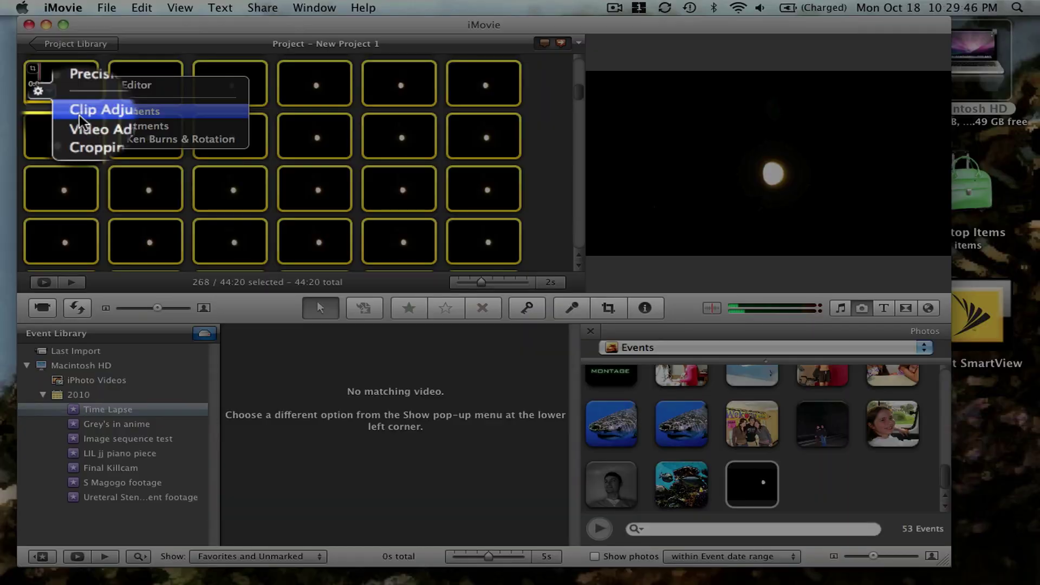
{"action": "left_click", "coordinate": [79, 115]}
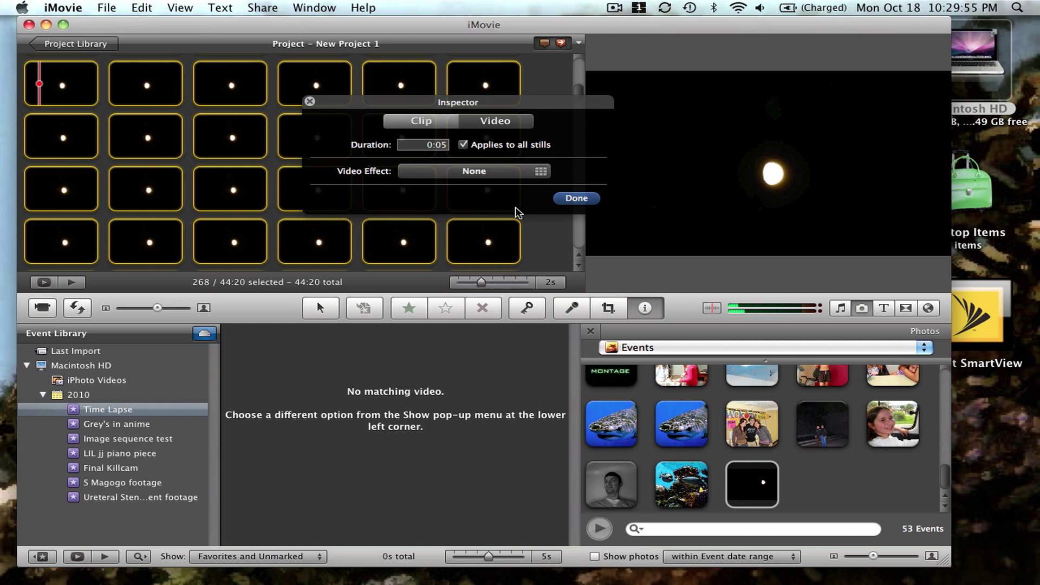
{"action": "left_click", "coordinate": [578, 200]}
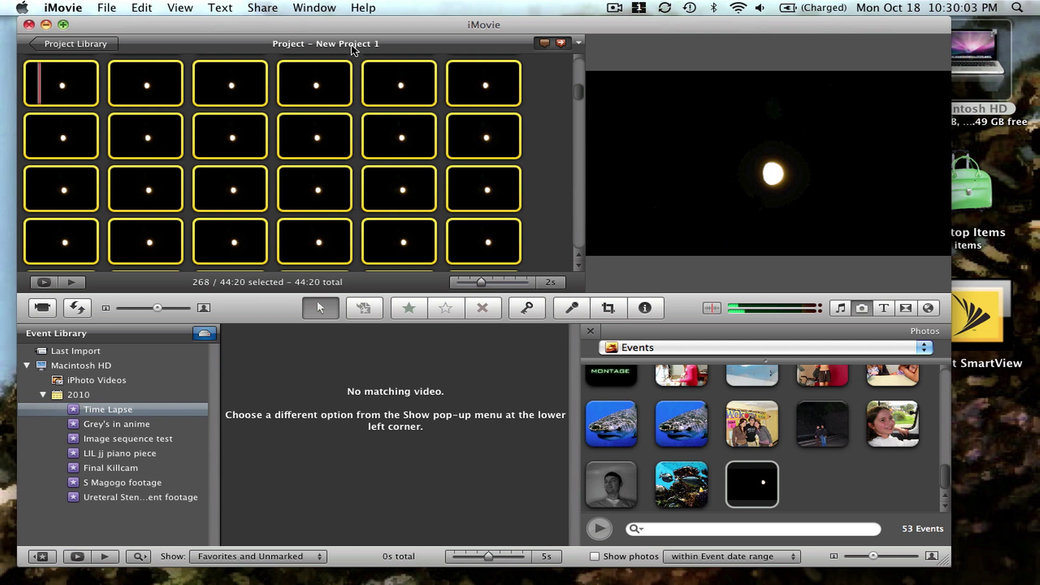
- Export the project through QuickTime as 'Time Lapse movie.mov' in the Movies folder
{"action": "left_click", "coordinate": [546, 122]}
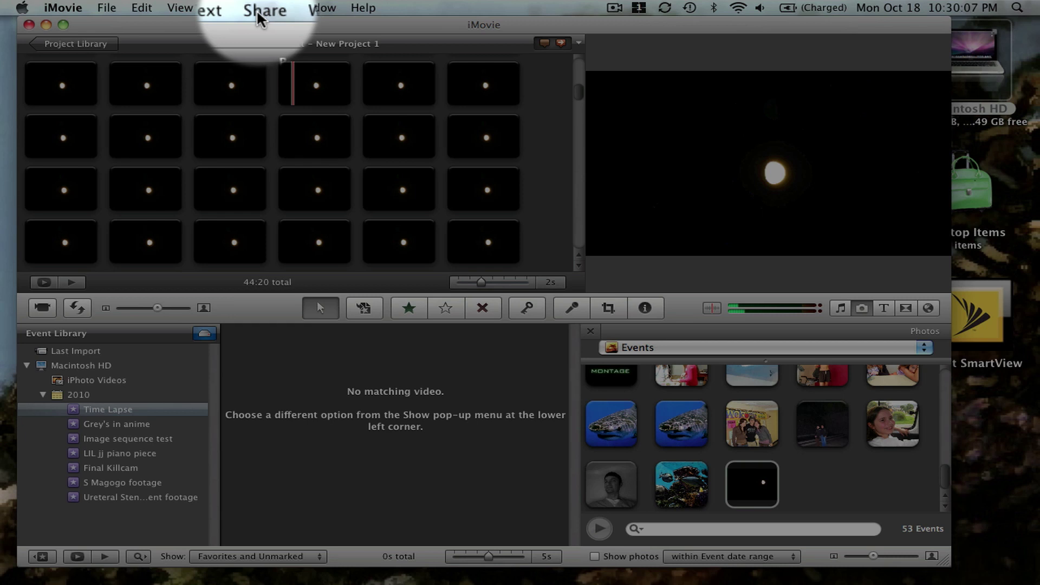
{"action": "left_click", "coordinate": [264, 9]}
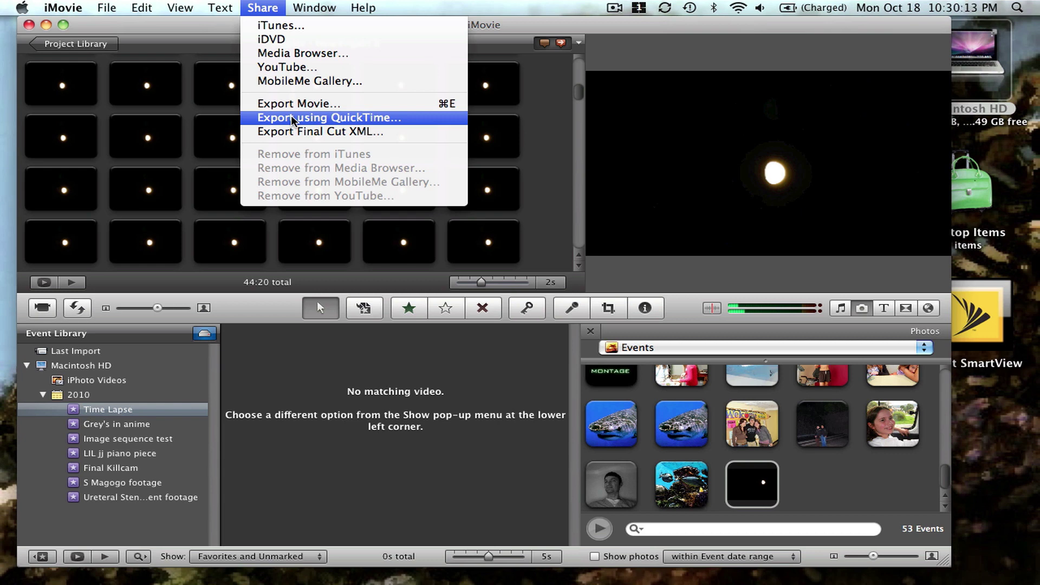
{"action": "left_click", "coordinate": [292, 118]}
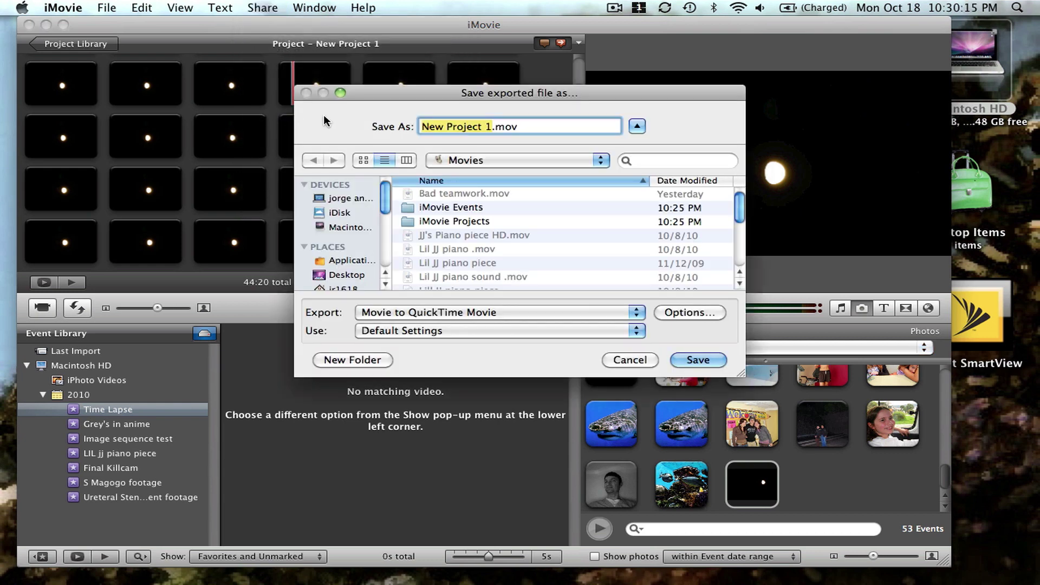
{"action": "type", "text": "Time "}
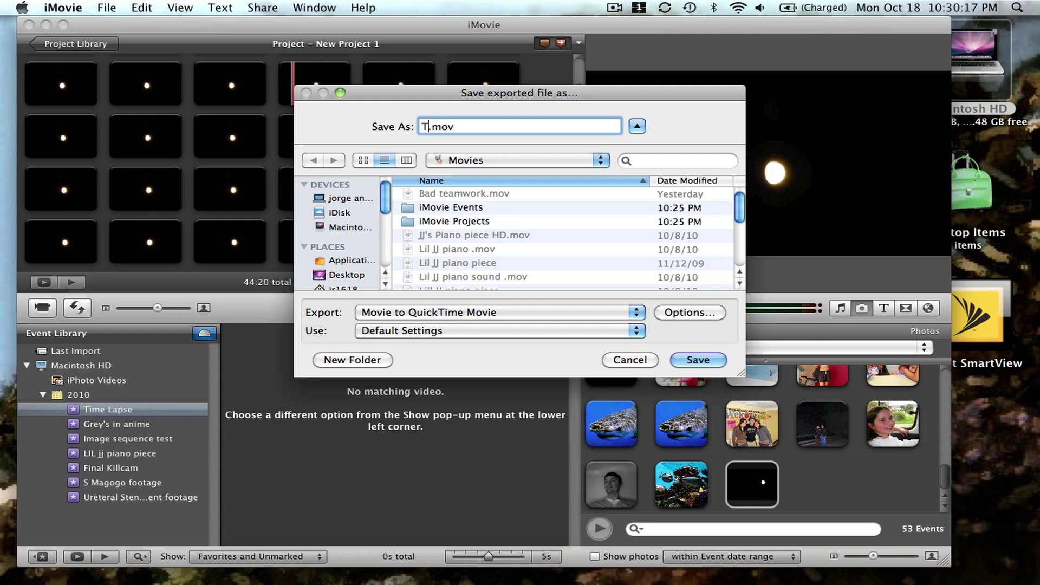
{"action": "type", "text": "Lapse movie"}
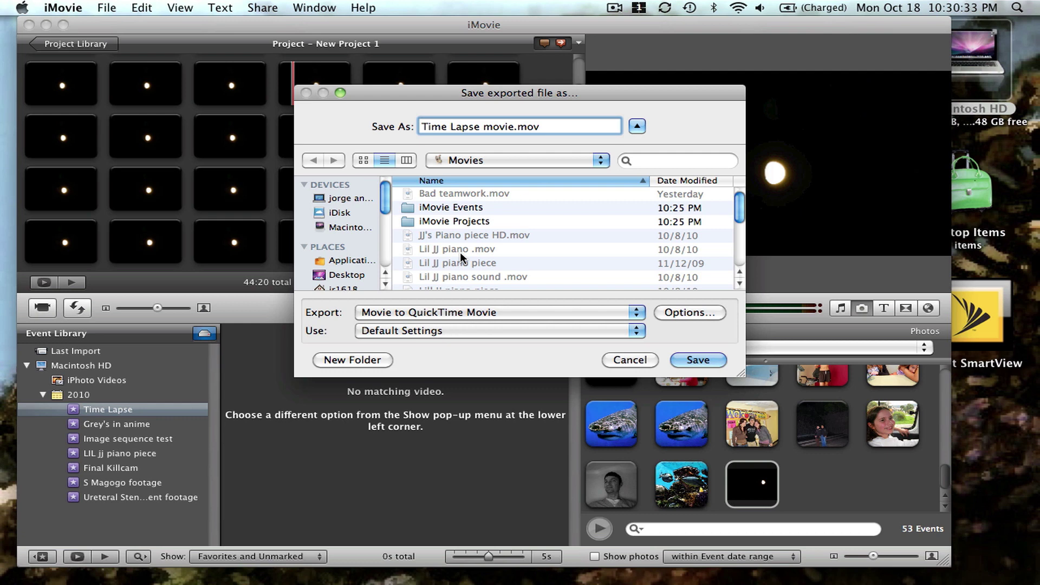
{"action": "left_click", "coordinate": [697, 361]}
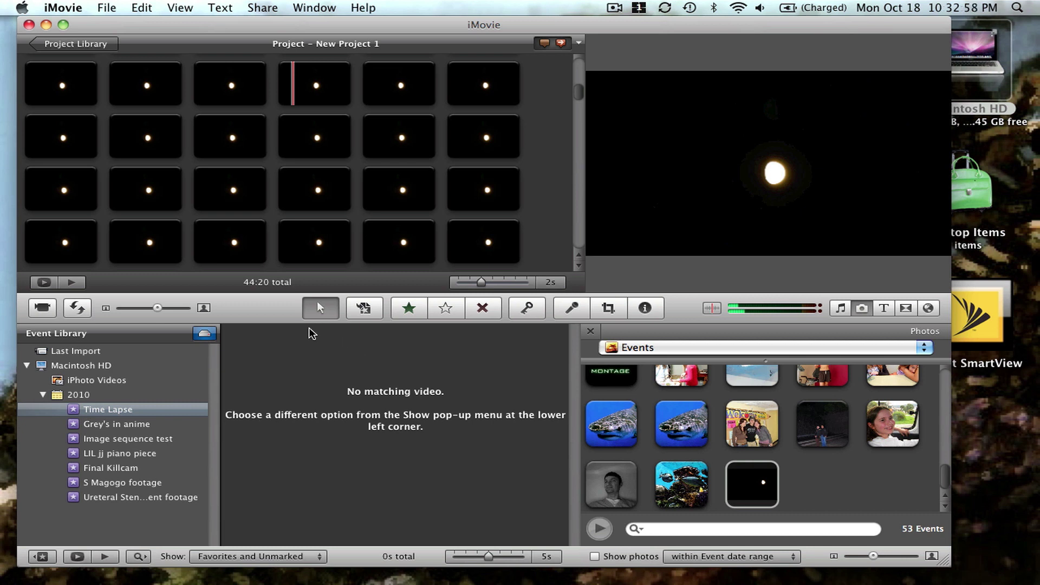
- Select all 268 stills in New Project 1 and delete them
{"action": "left_click", "coordinate": [145, 9]}
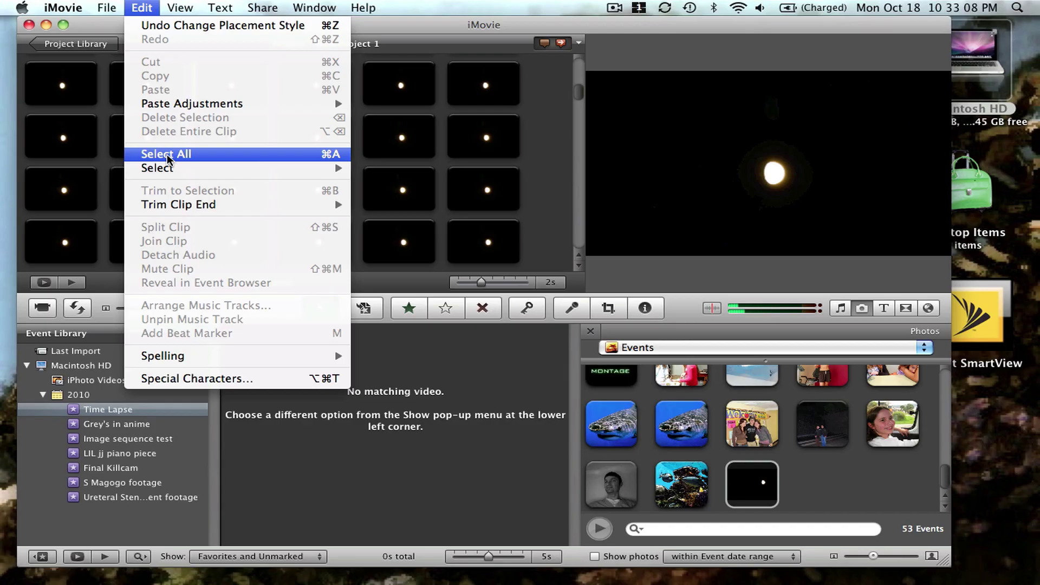
{"action": "left_click", "coordinate": [168, 154]}
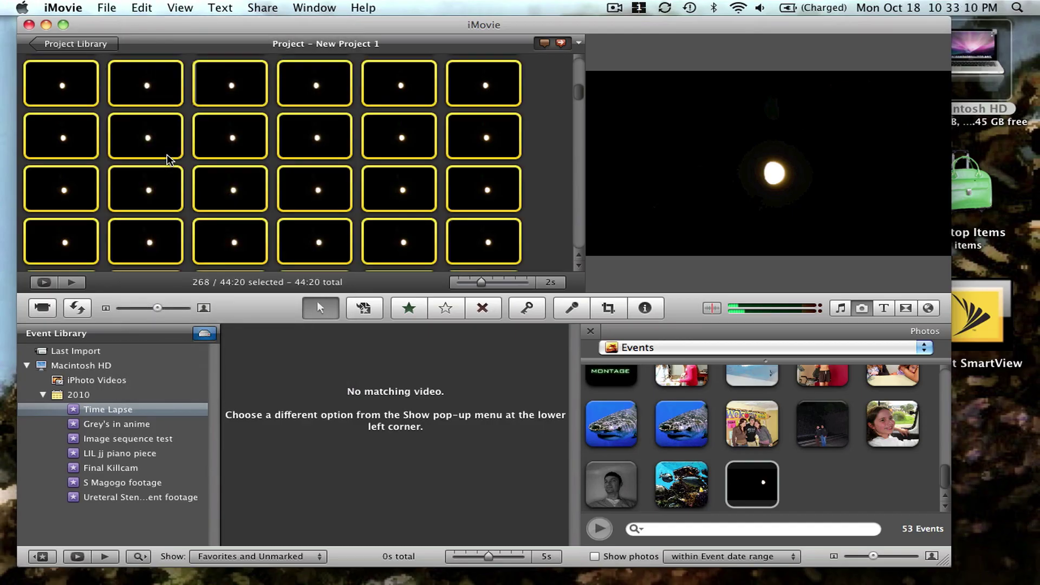
{"action": "key", "text": "Delete"}
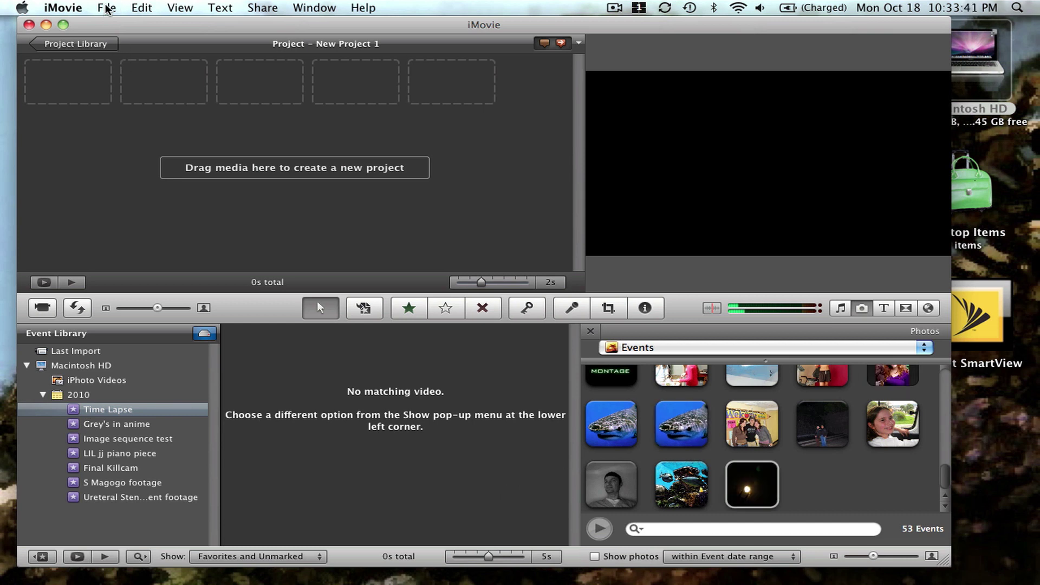
- Import Time Lapse movie.mov into the existing Time Lapse event
{"action": "left_click", "coordinate": [106, 8]}
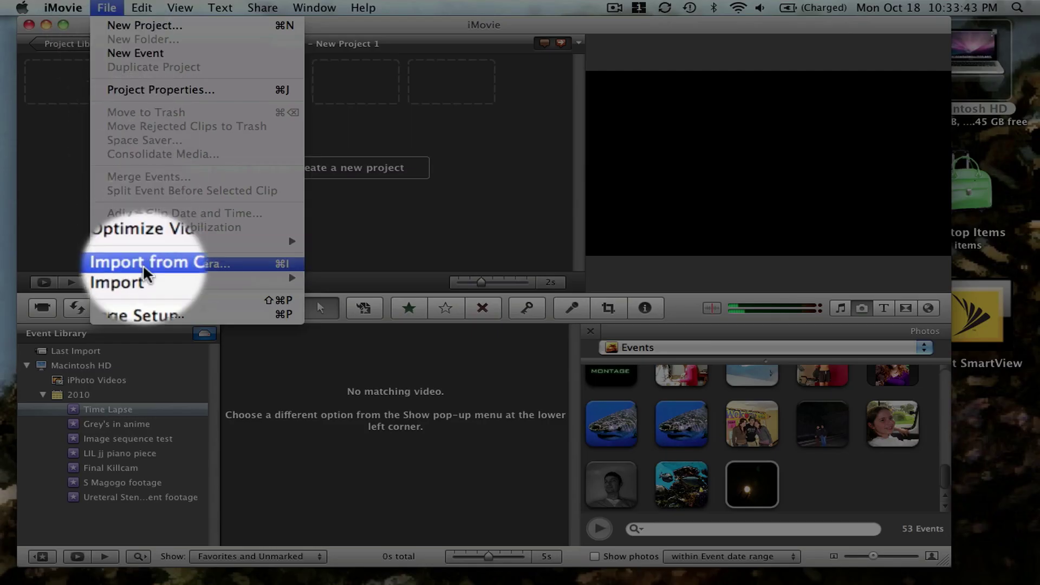
{"action": "mouse_move", "coordinate": [145, 277]}
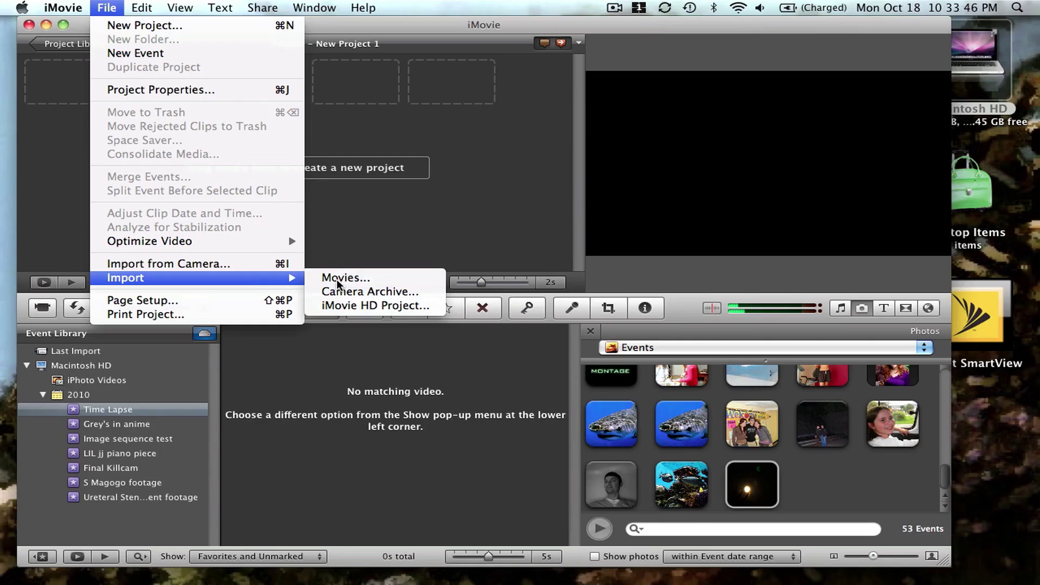
{"action": "left_click", "coordinate": [337, 278]}
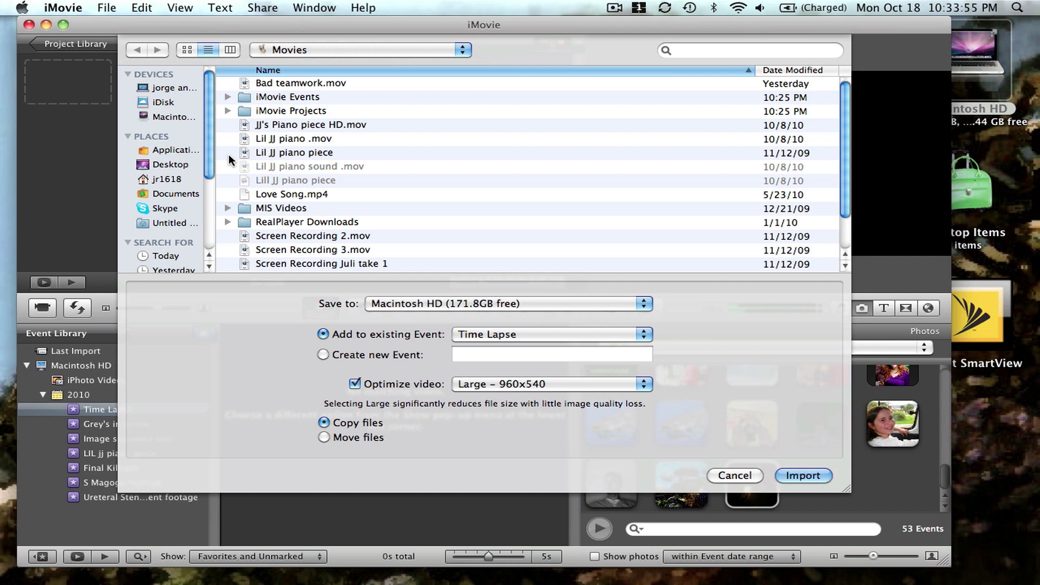
{"action": "scroll", "coordinate": [276, 151], "scroll_direction": "down", "scroll_amount": 3}
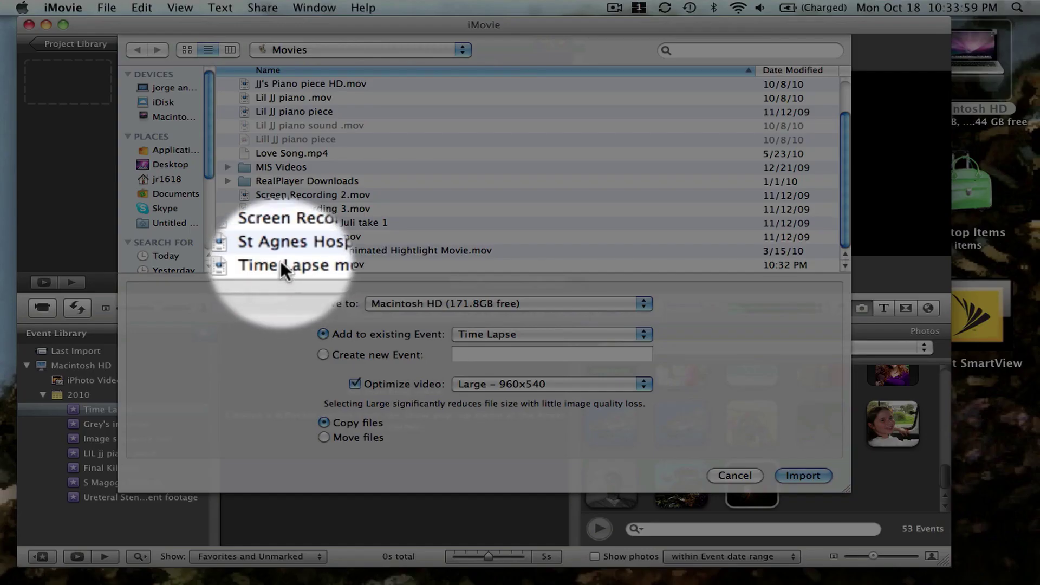
{"action": "left_click", "coordinate": [281, 265]}
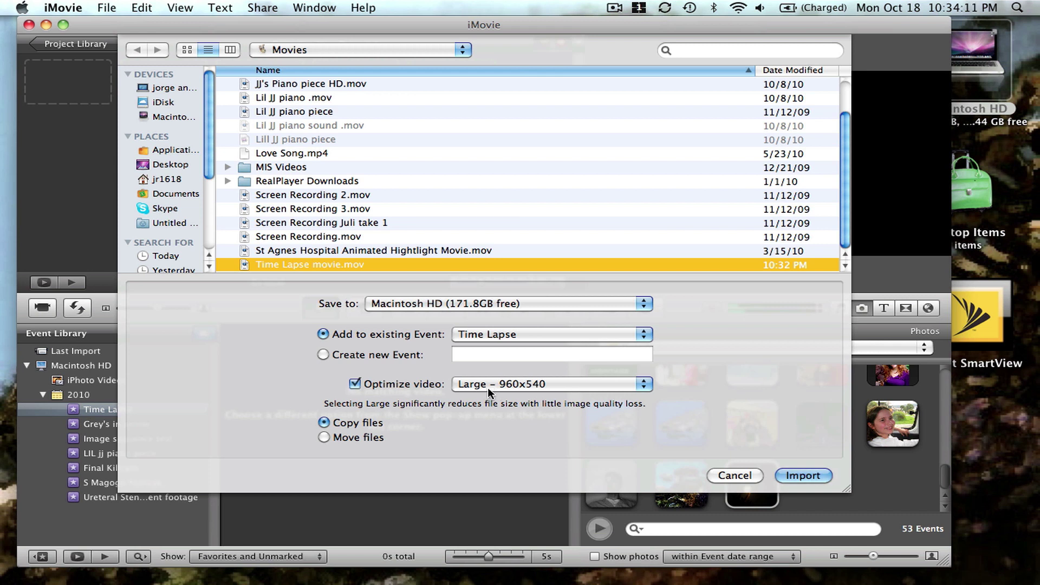
{"action": "left_click", "coordinate": [807, 476]}
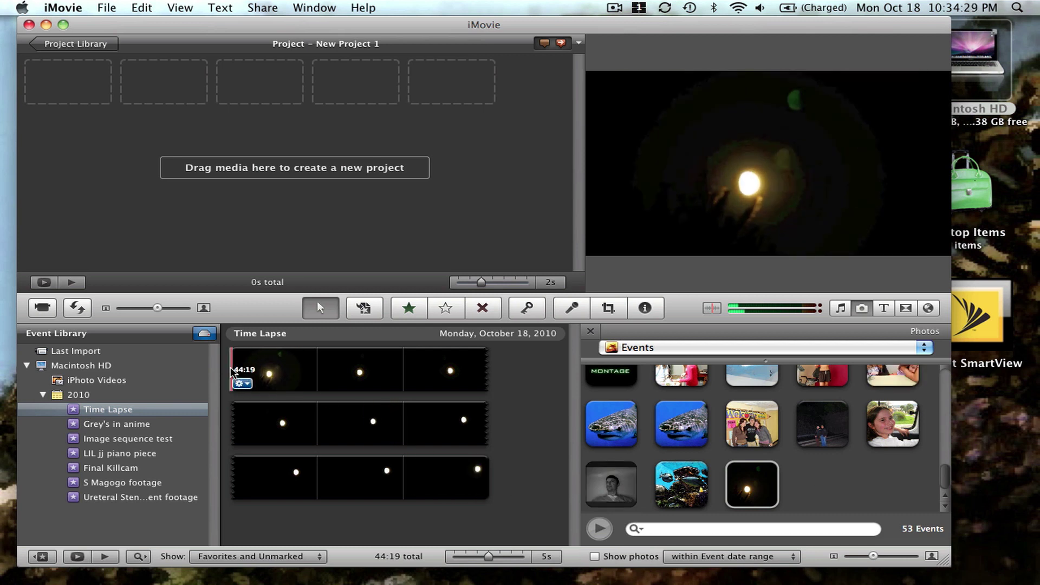
- Preview the Time Lapse event clip and drag the whole 44:19 clip into New Project 1
{"action": "key", "text": "space"}
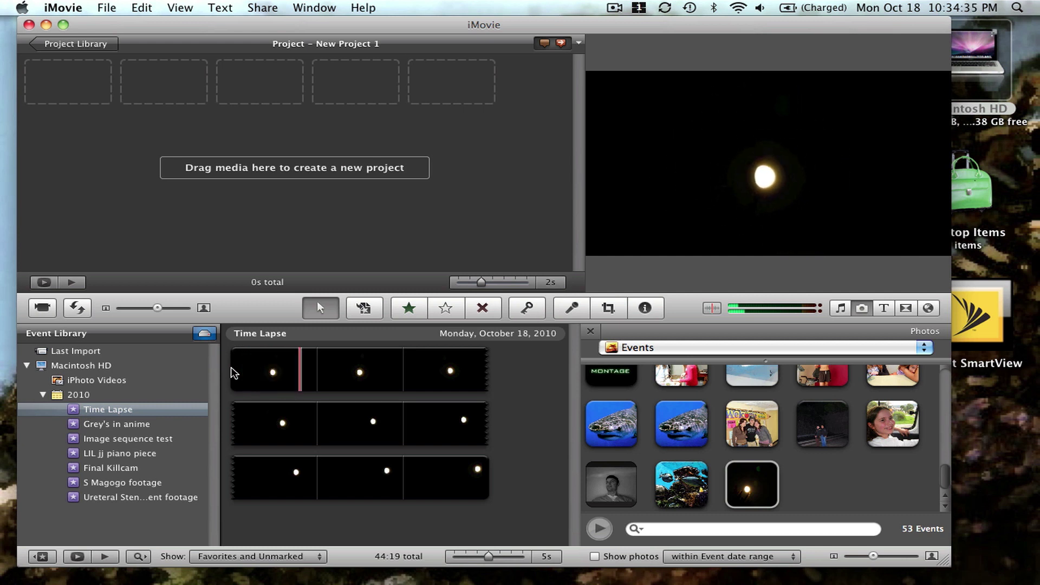
{"action": "key", "text": "space"}
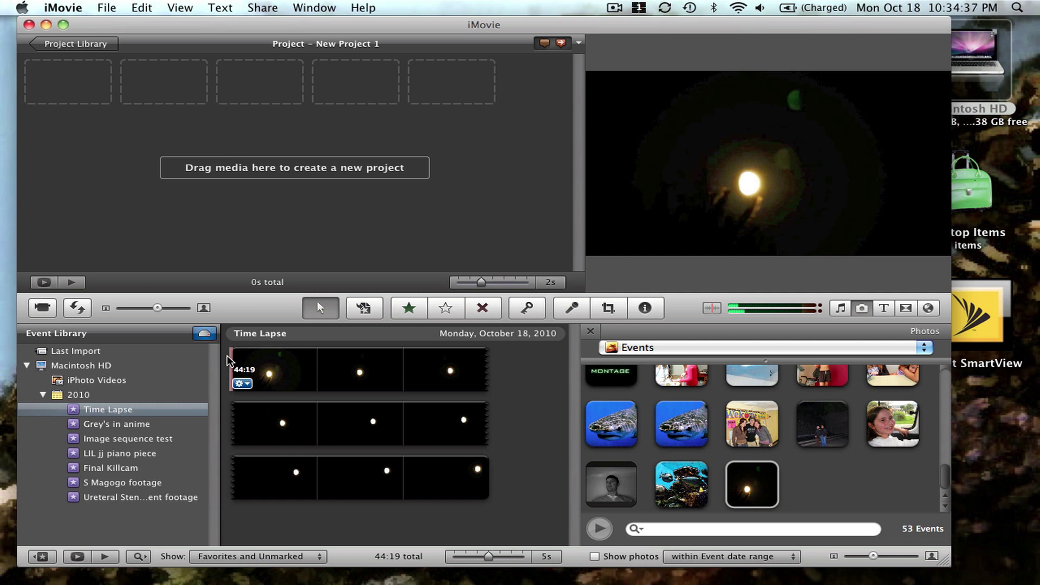
{"action": "left_click_drag", "start_coordinate": [226, 360], "coordinate": [540, 503]}
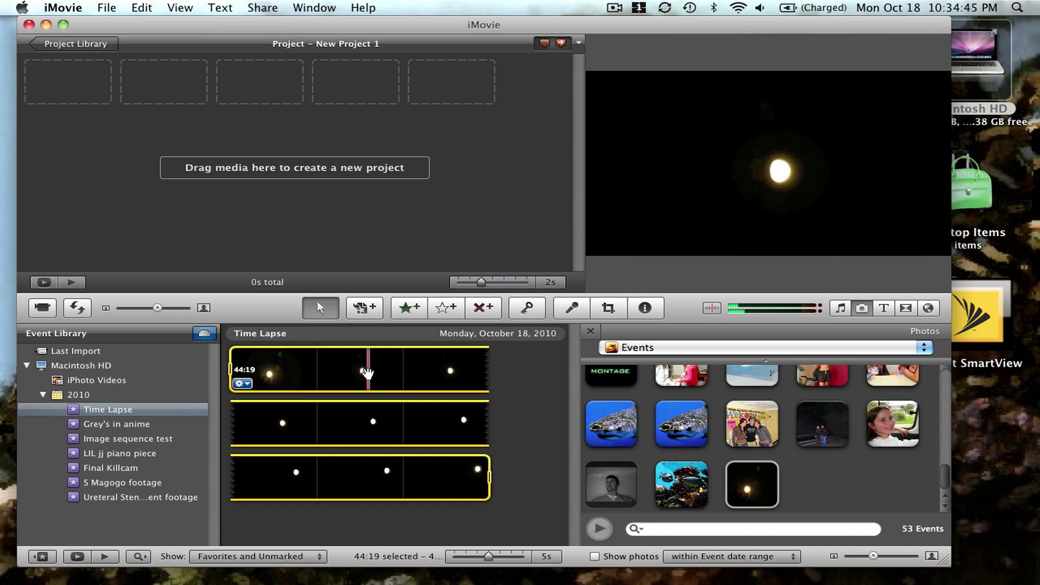
{"action": "left_click_drag", "start_coordinate": [364, 369], "coordinate": [97, 79]}
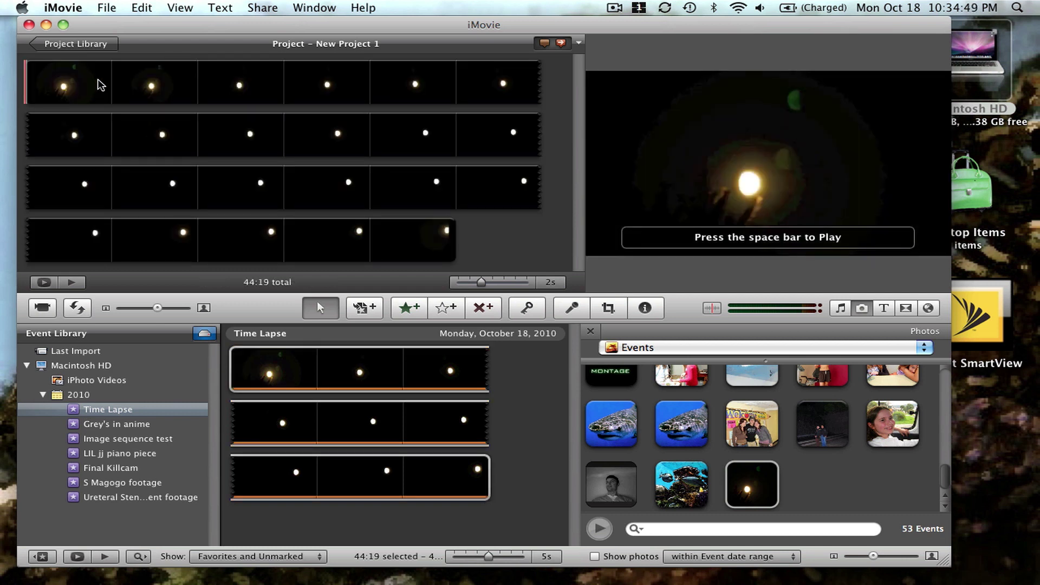
- Play the project and open the project clip's action menu
{"action": "key", "text": "space"}
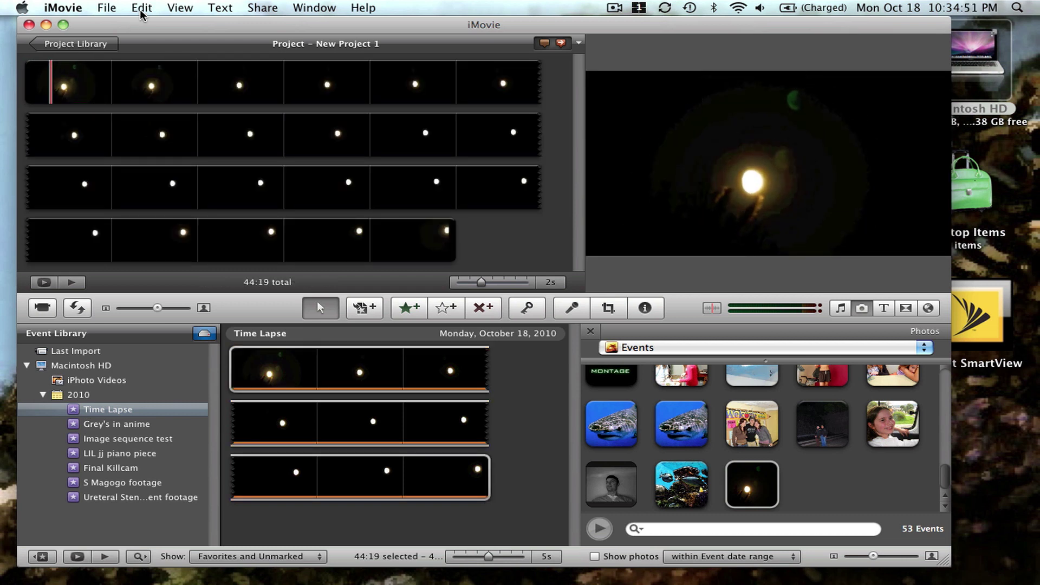
{"action": "mouse_move", "coordinate": [36, 98]}
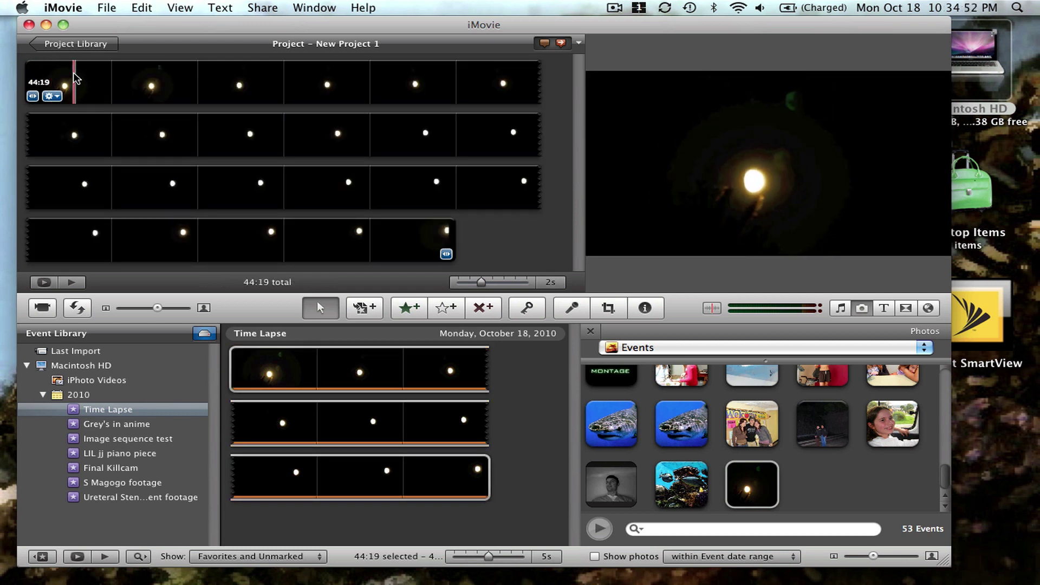
{"action": "left_click", "coordinate": [49, 95]}
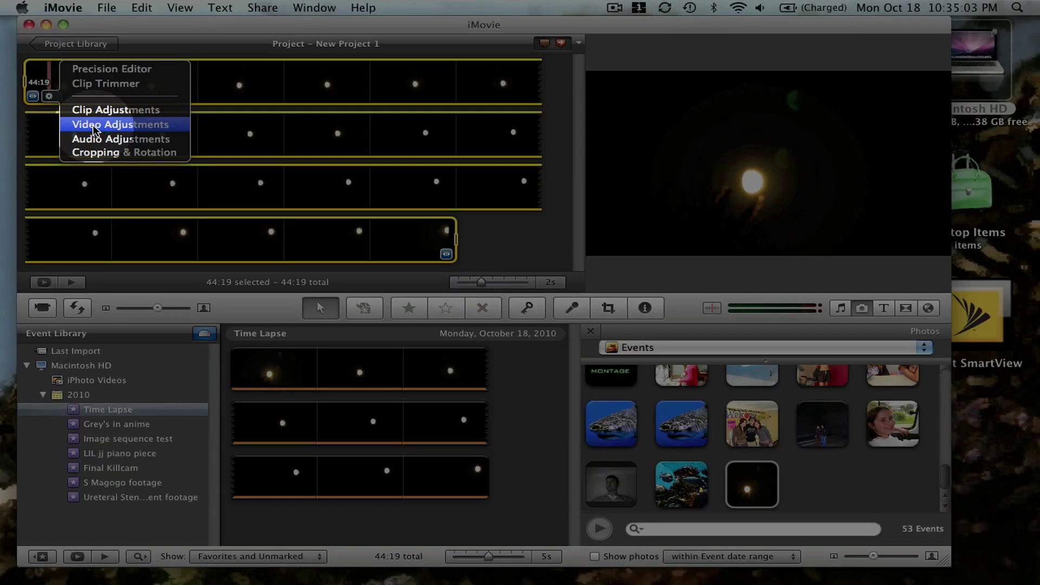
- Set the Time Lapse clip's speed to 400% in Clip Adjustments, cutting 44:19 to 11:04
{"action": "left_click", "coordinate": [93, 125]}
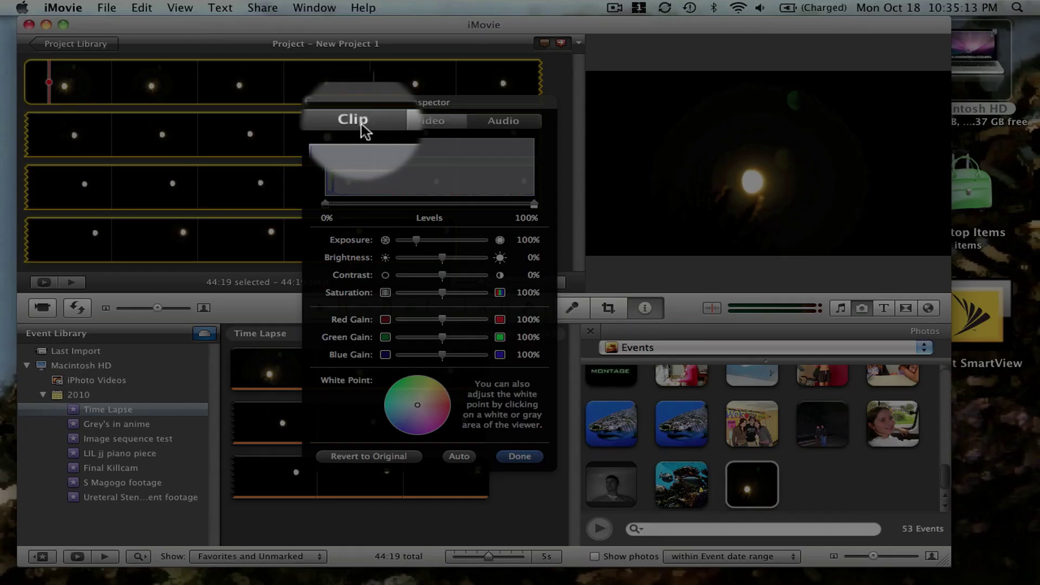
{"action": "left_click", "coordinate": [362, 126]}
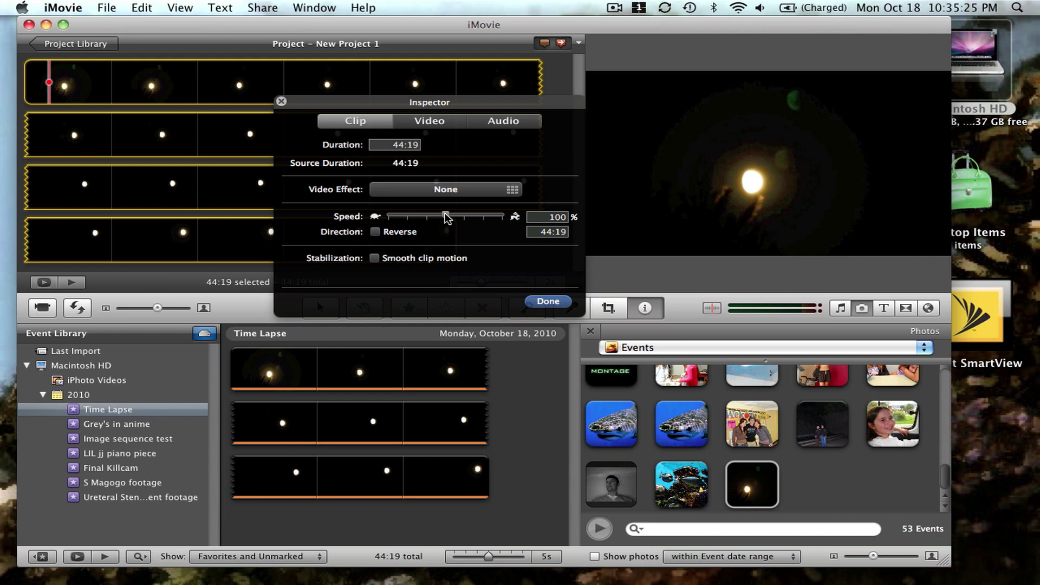
{"action": "left_click_drag", "start_coordinate": [446, 217], "coordinate": [482, 217]}
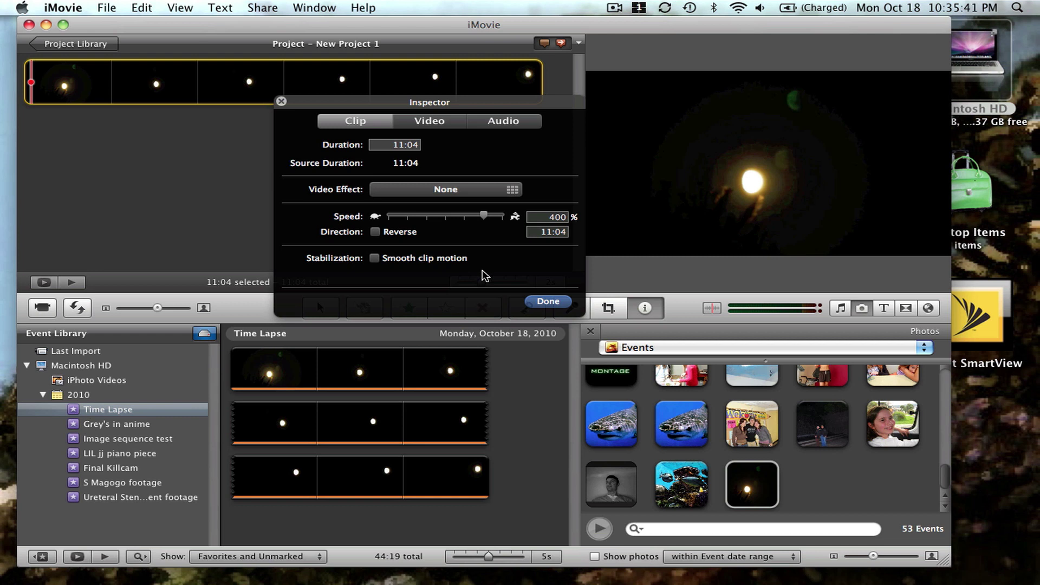
{"action": "left_click", "coordinate": [550, 303]}
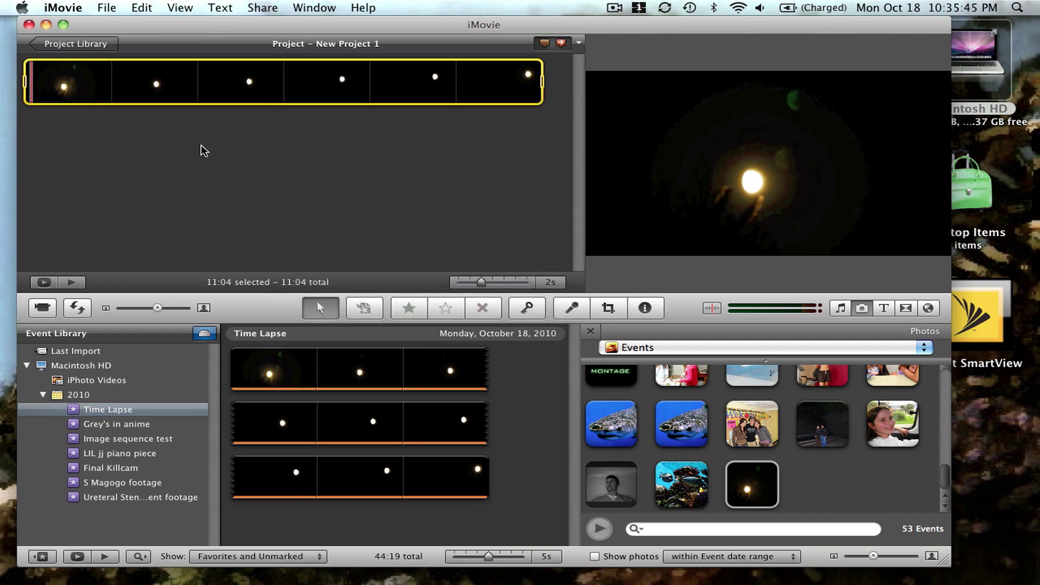
- Play the 400% moon time-lapse, deselect the clip, and bring up the Share menu
{"action": "mouse_move", "coordinate": [30, 84]}
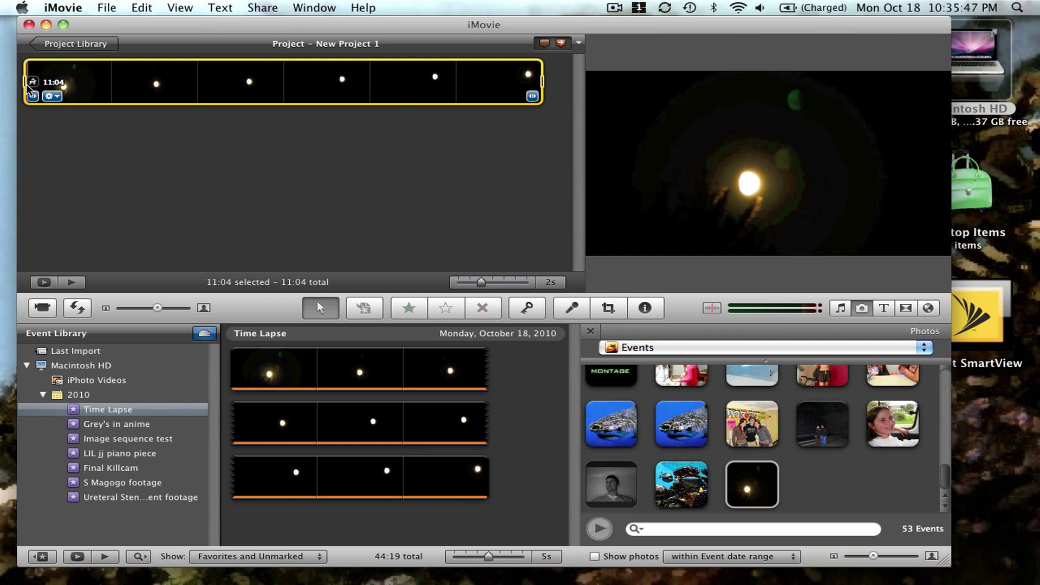
{"action": "key", "text": "space"}
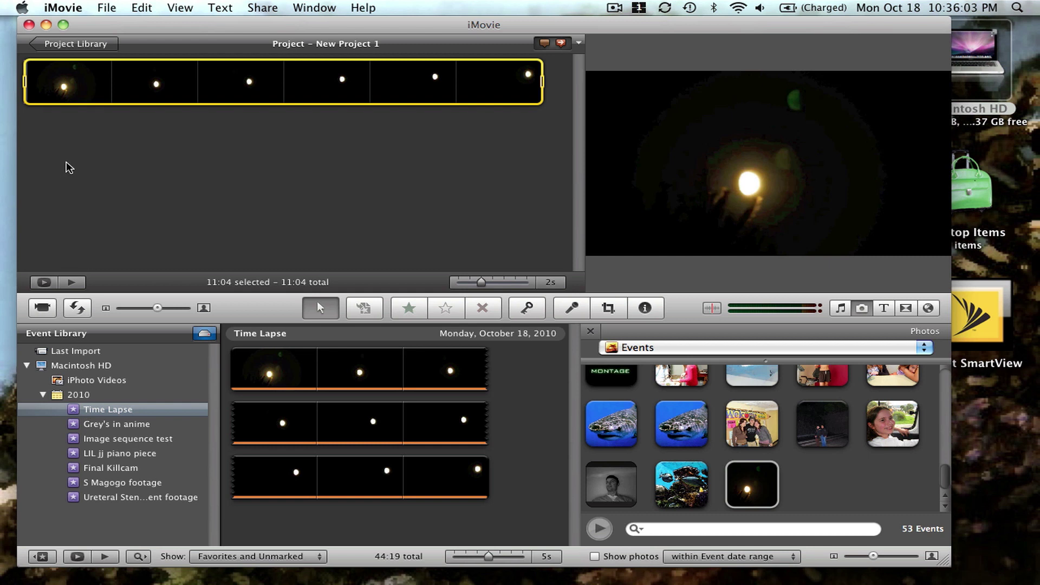
{"action": "left_click", "coordinate": [66, 162]}
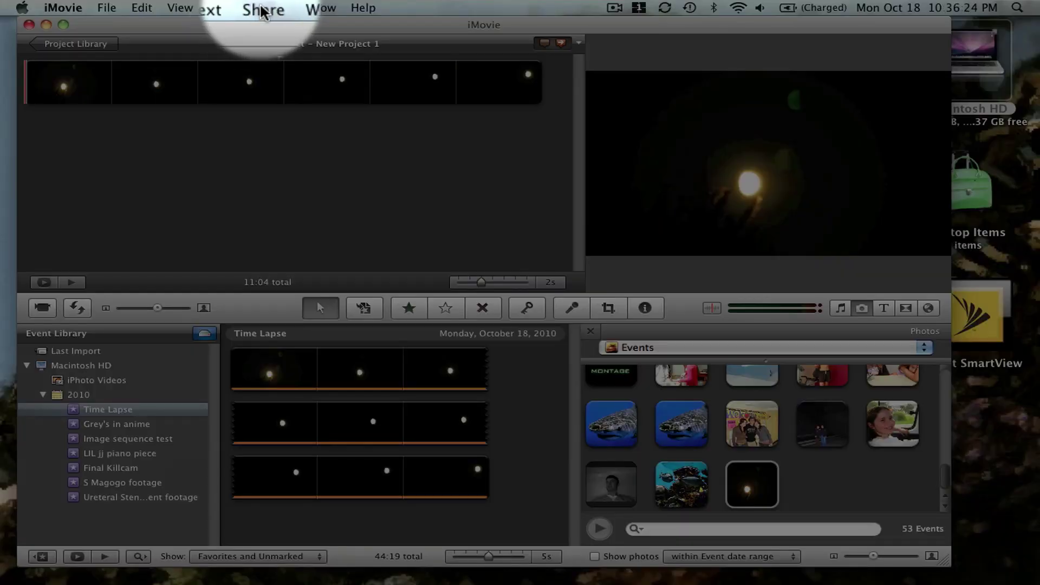
{"action": "left_click", "coordinate": [262, 10]}
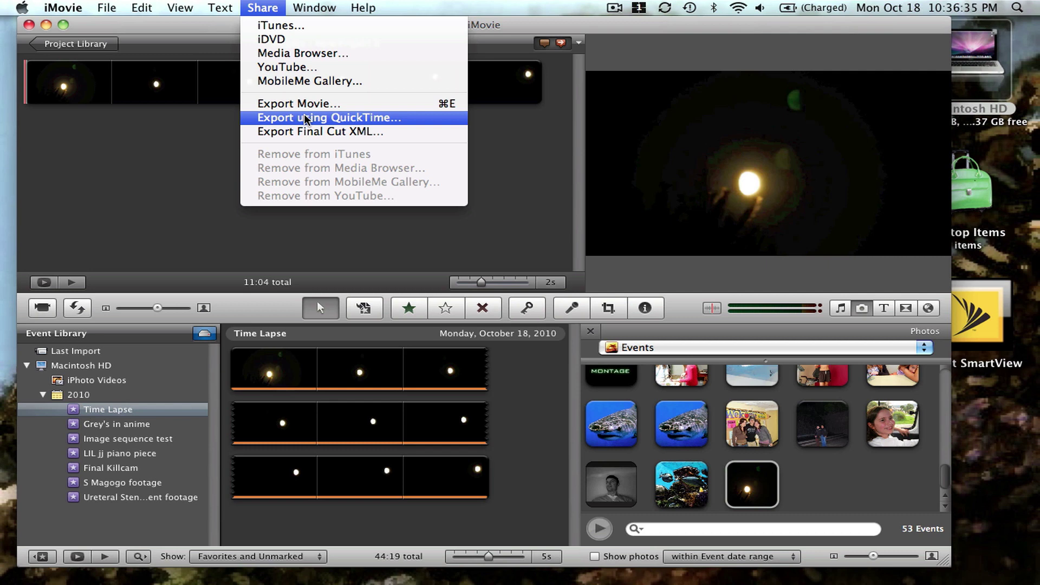
- Check the QuickTime and HD 1280x720 export options, cancel both, then quit iMovie
{"action": "left_click", "coordinate": [305, 118]}
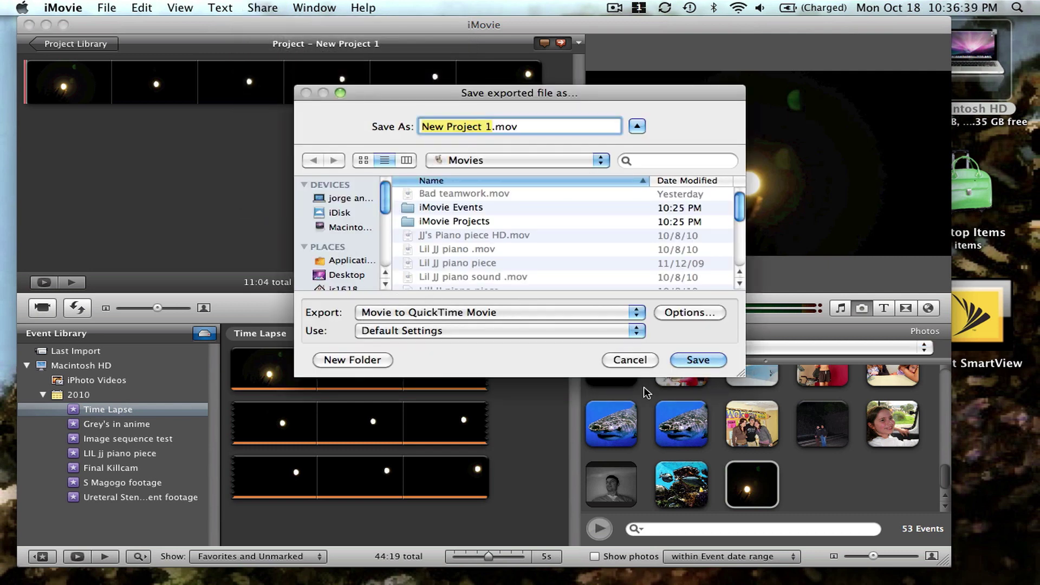
{"action": "left_click", "coordinate": [631, 362]}
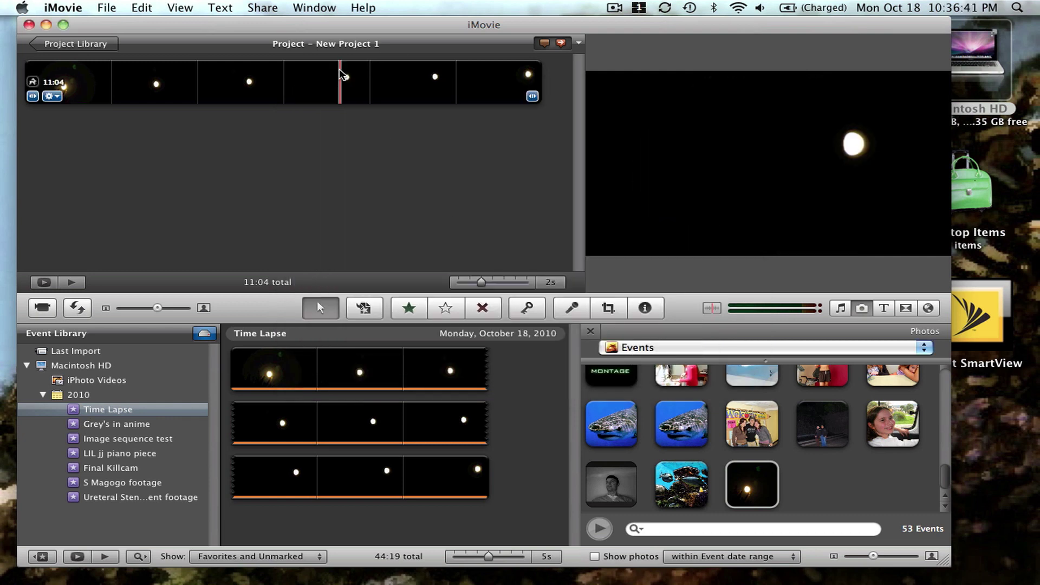
{"action": "left_click", "coordinate": [257, 8]}
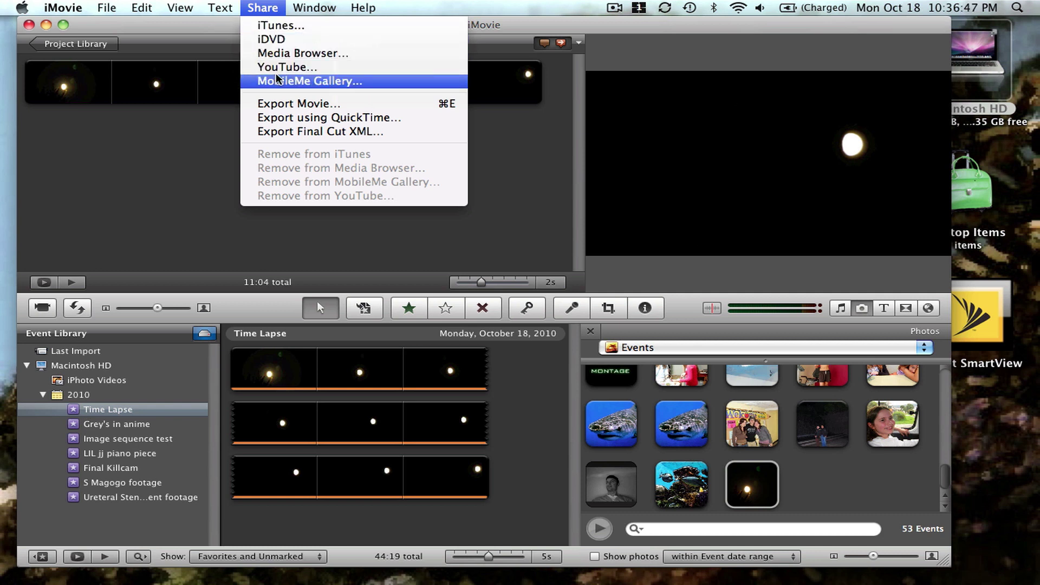
{"action": "left_click", "coordinate": [283, 103]}
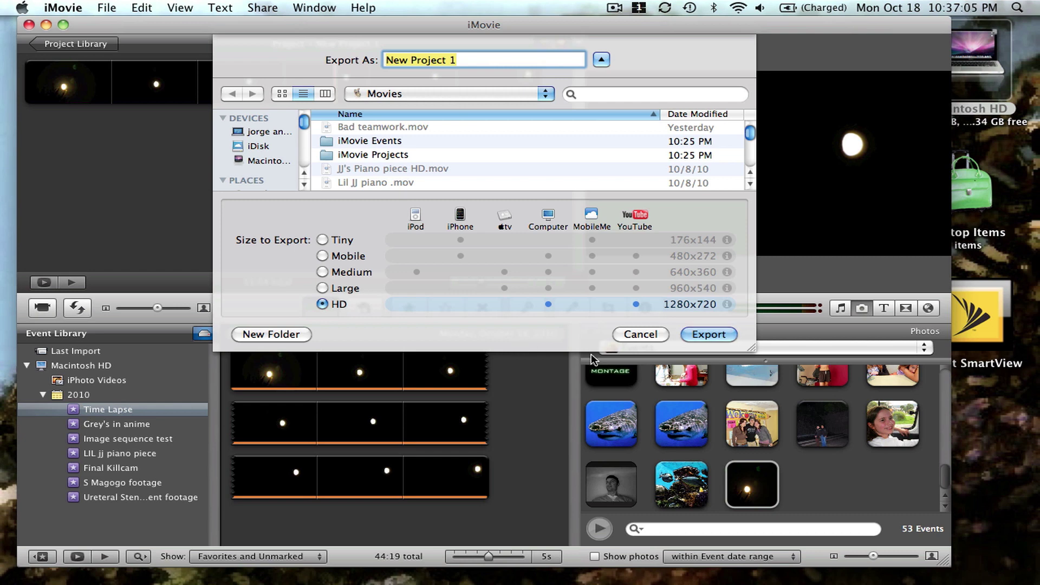
{"action": "left_click", "coordinate": [630, 335]}
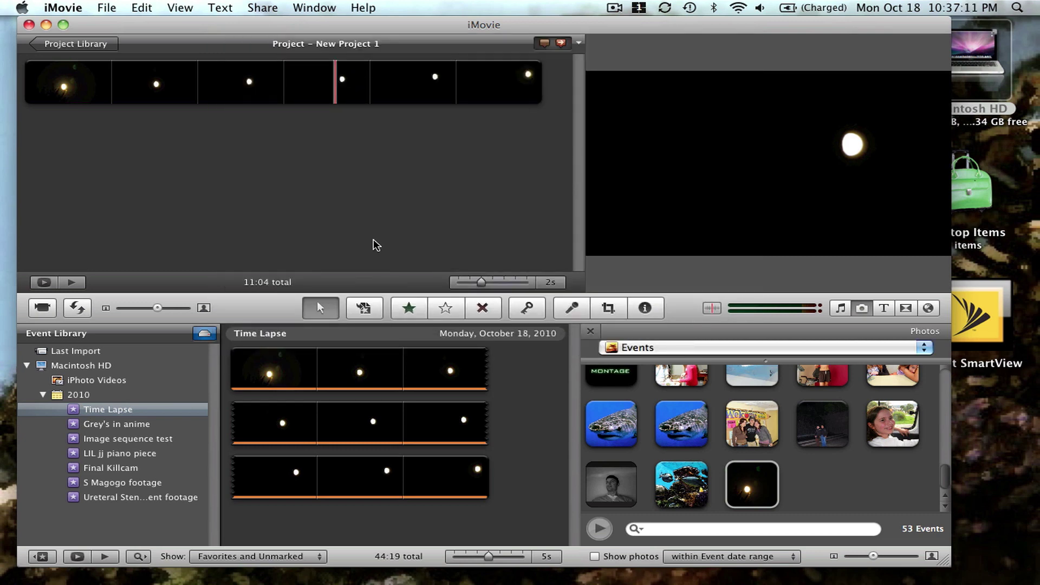
{"action": "left_click", "coordinate": [75, 11]}
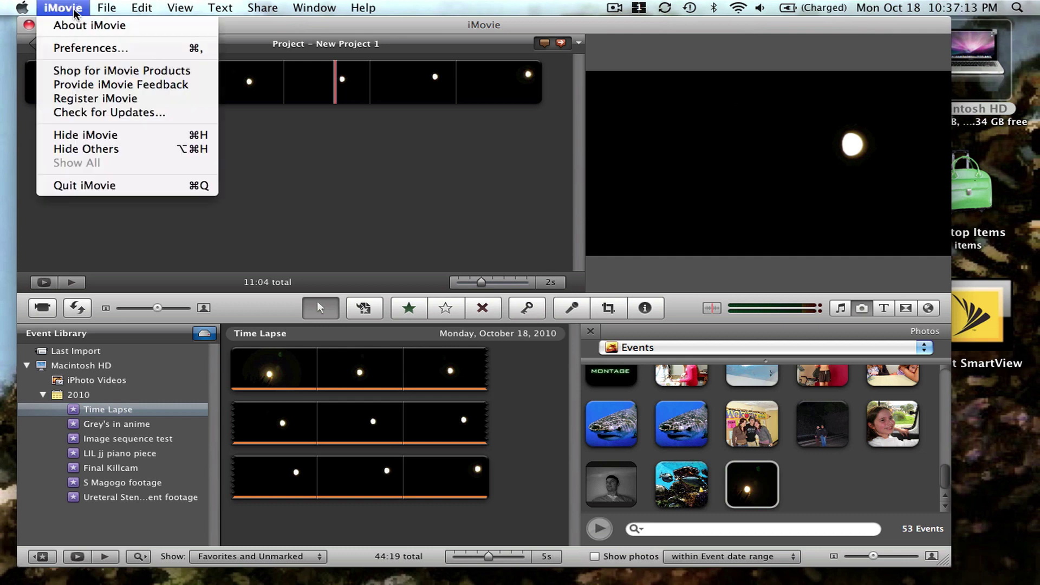
{"action": "left_click", "coordinate": [99, 183]}
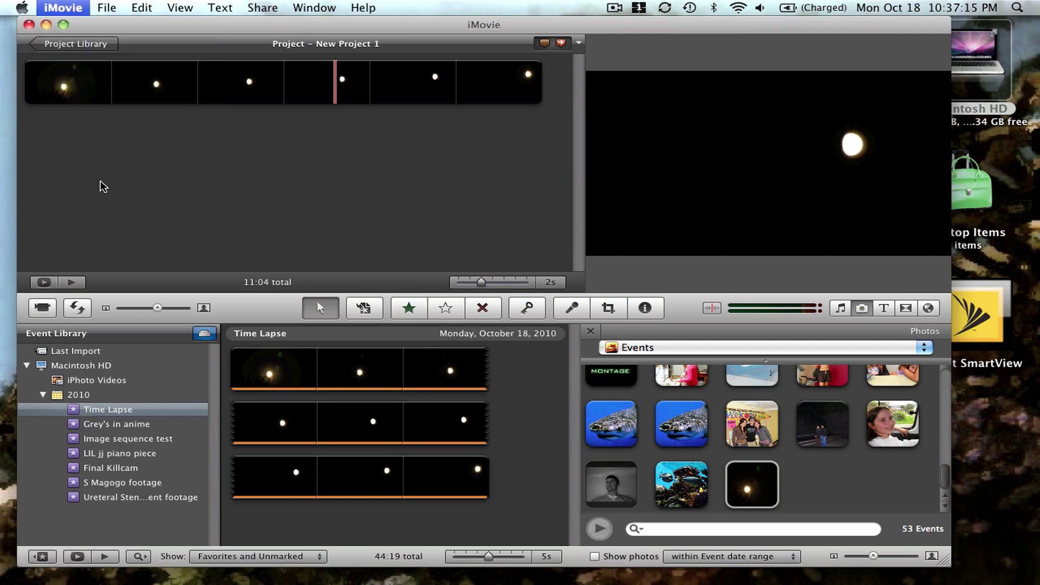